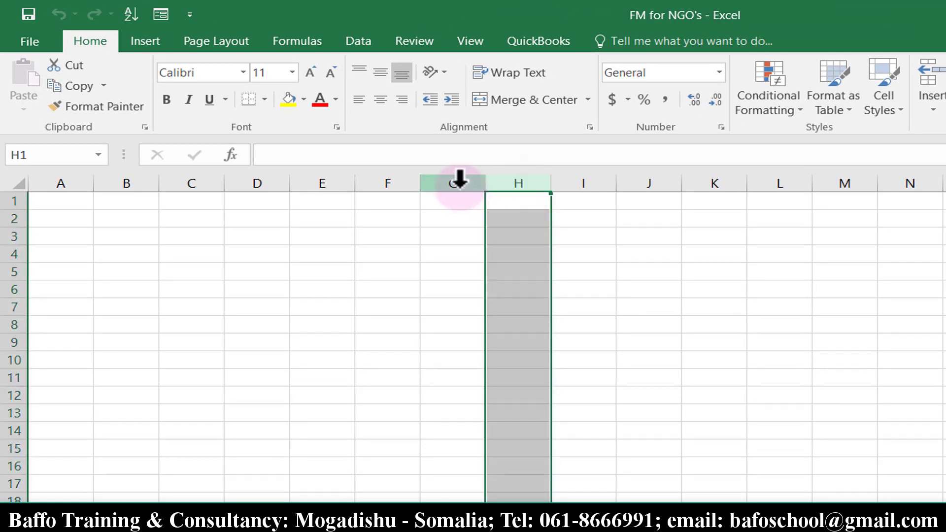
- Highlight row 5 in addition to the selected column H, and select their intersecting cell H5
ctrl+click(6, 271)
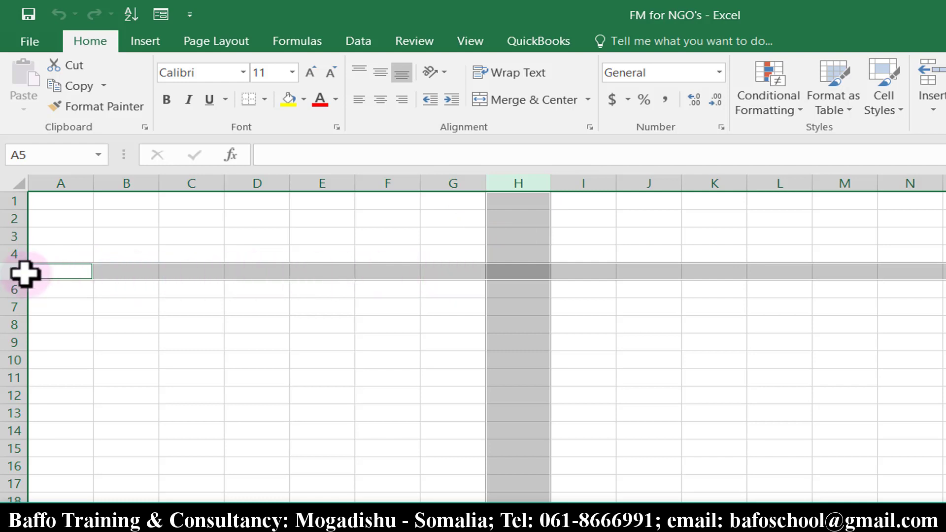
click(515, 274)
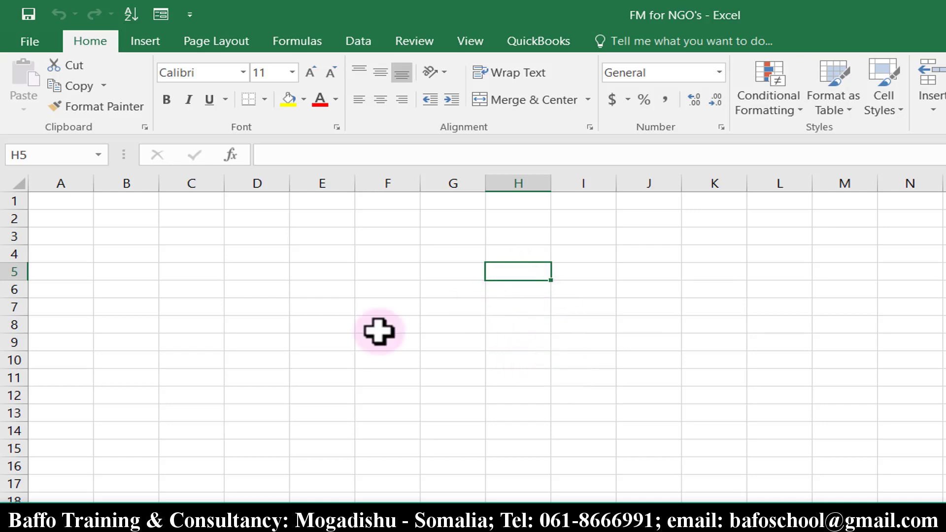
- Make row 5 taller and column H wider so that cell H5 becomes slightly larger
drag(26, 279, 22, 290)
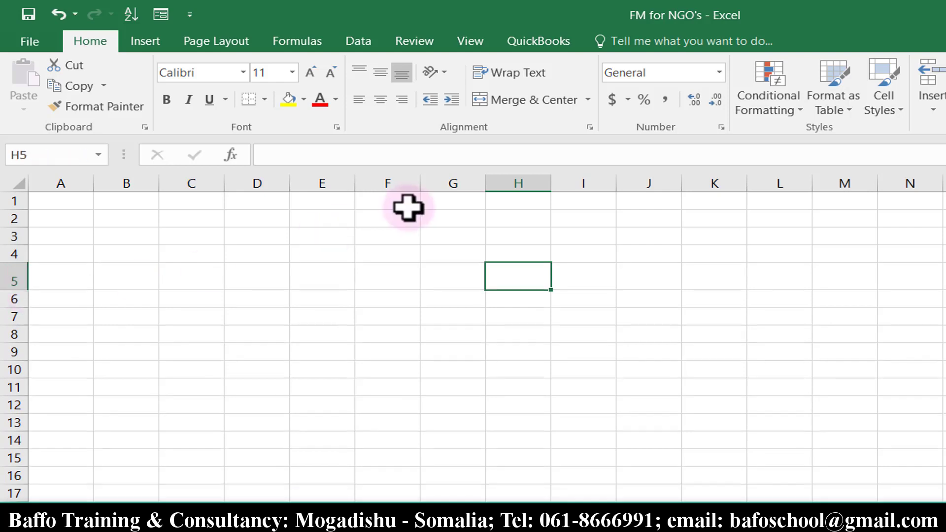
drag(550, 187, 566, 185)
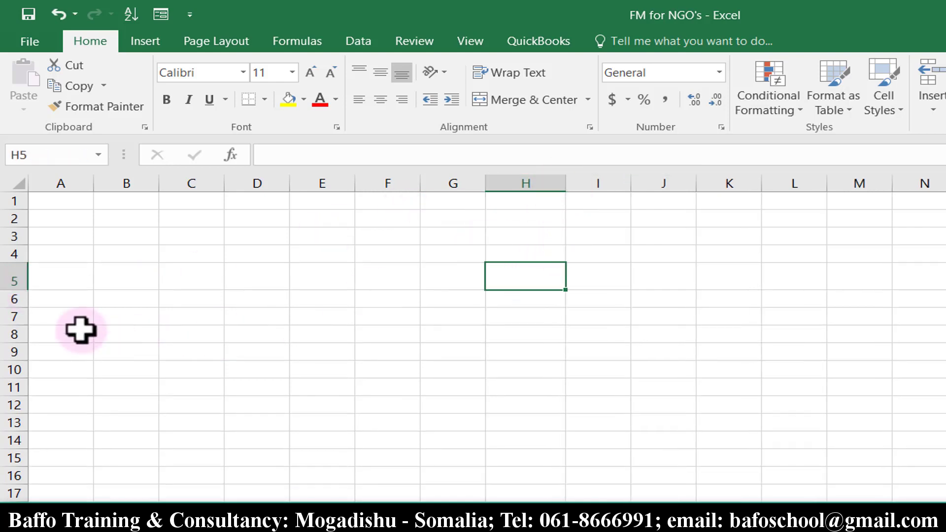
drag(24, 291, 23, 291)
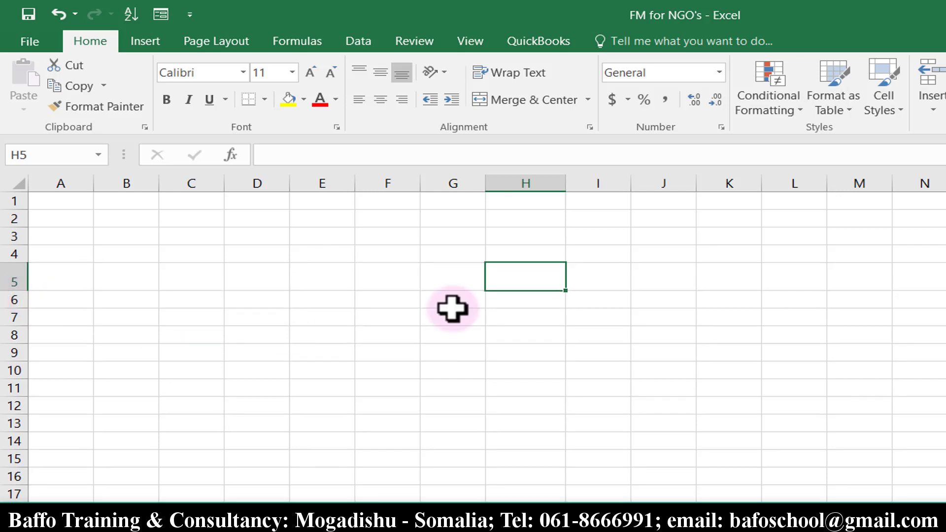
- Select single cells one after another around H5, including I5, J4 and H4, finishing on I7
click(538, 303)
click(528, 285)
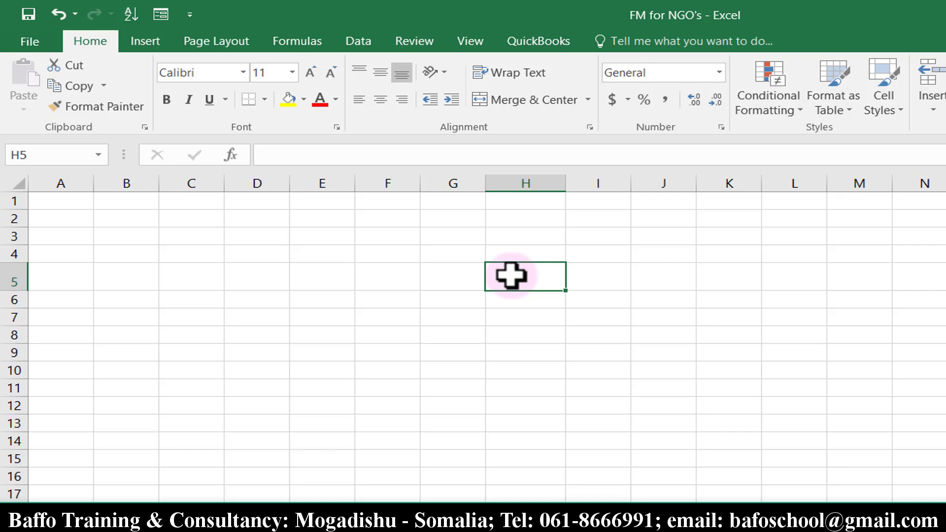
click(596, 274)
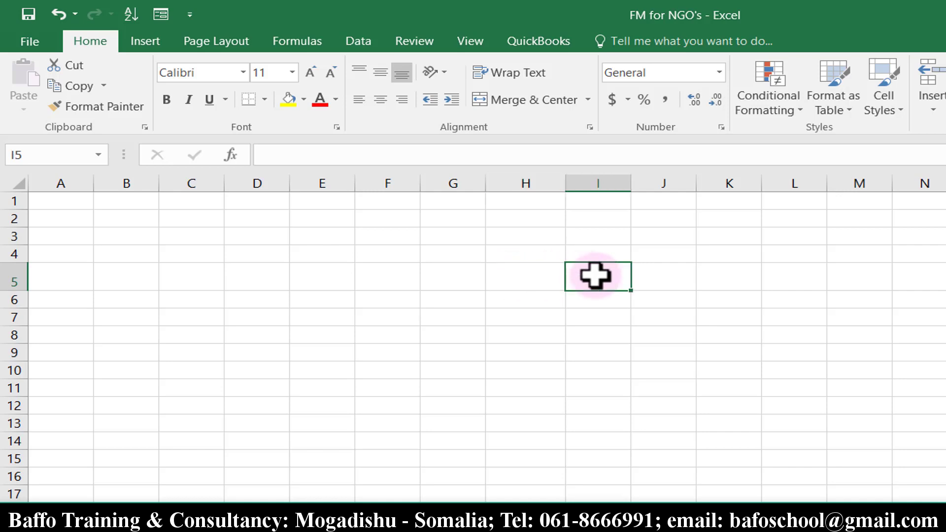
click(666, 254)
click(522, 253)
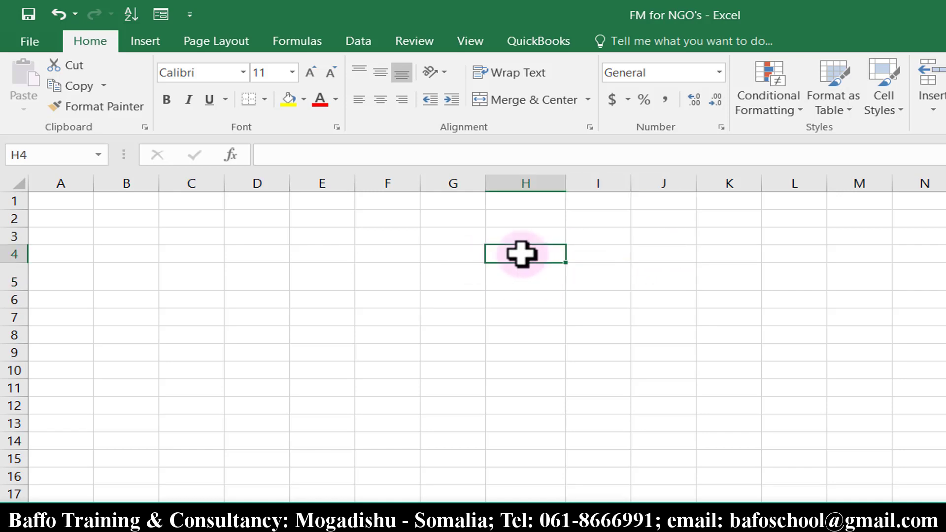
click(438, 303)
click(574, 317)
- Move the active cell step by step from I7 up to row 3, across to column L, down to row 8 and back to G8
key(Up)
key(Up)
key(Up)
key(Up)
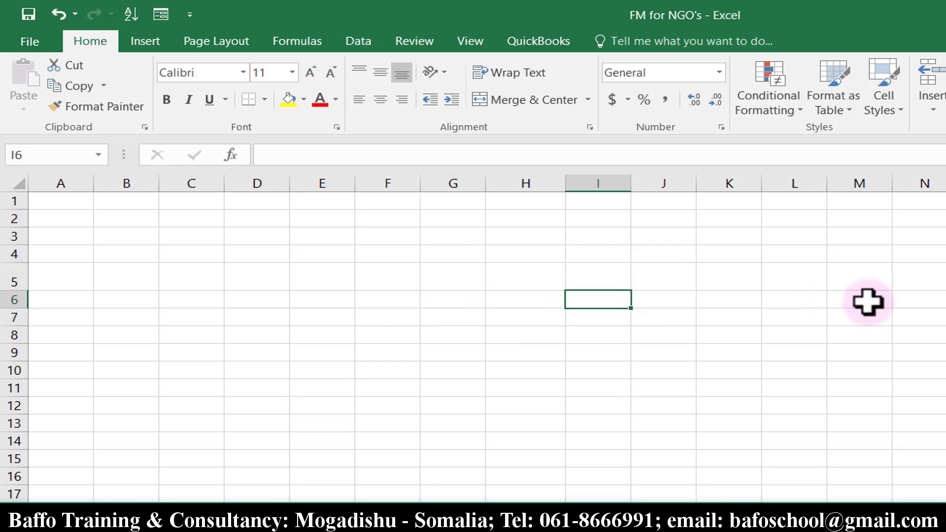
key(Right)
key(Right)
key(Right)
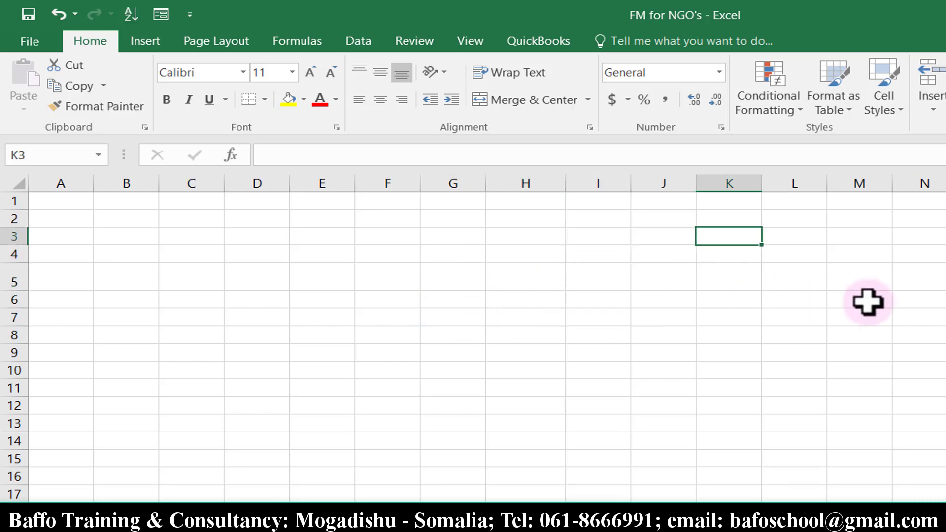
key(Down)
key(Down)
key(Down)
key(Down)
key(Down)
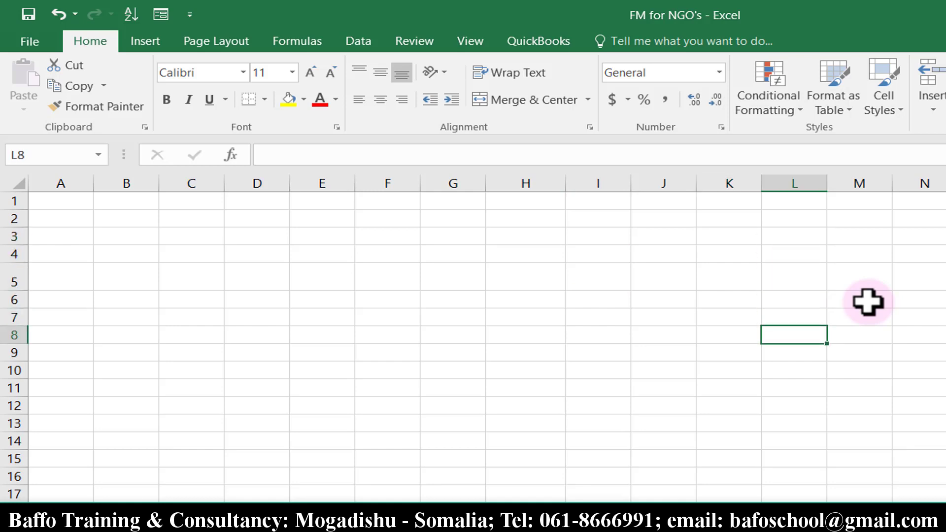
key(Left)
key(Left)
key(Left)
key(Left)
key(Left)
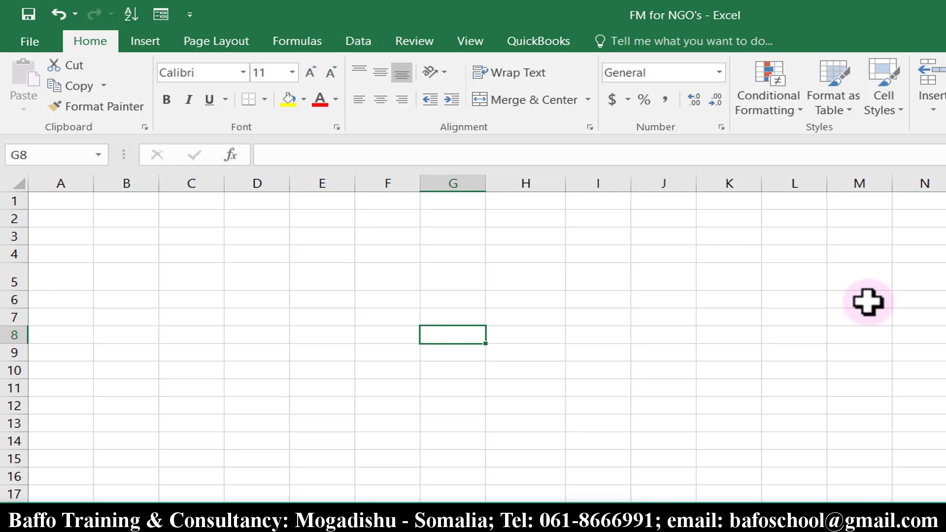
- Select a range of cells down column I from I5, and select the block G5:J13 starting at J5
click(615, 316)
click(682, 302)
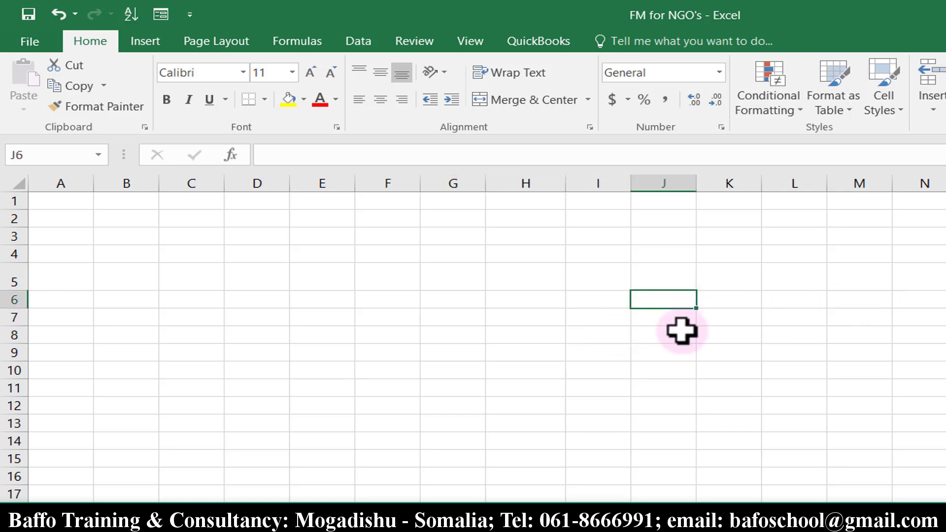
click(598, 277)
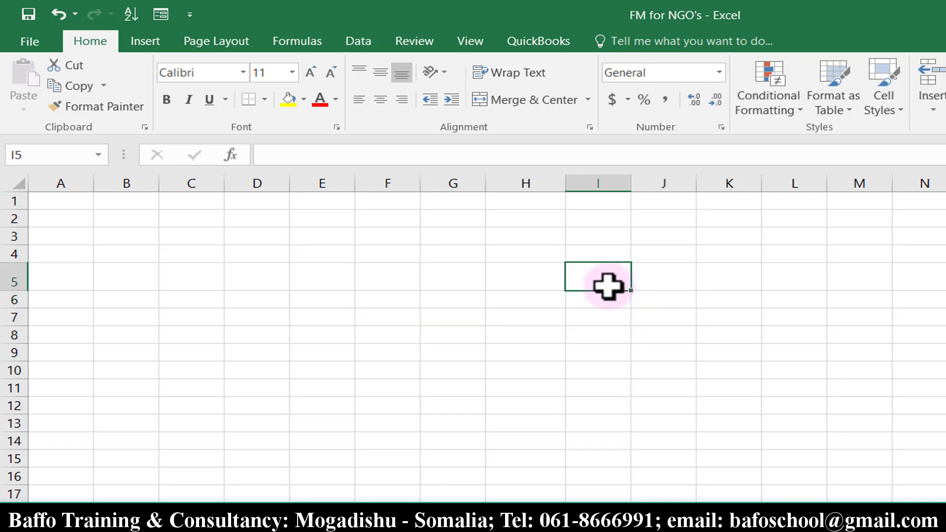
drag(598, 272, 598, 406)
drag(660, 276, 483, 426)
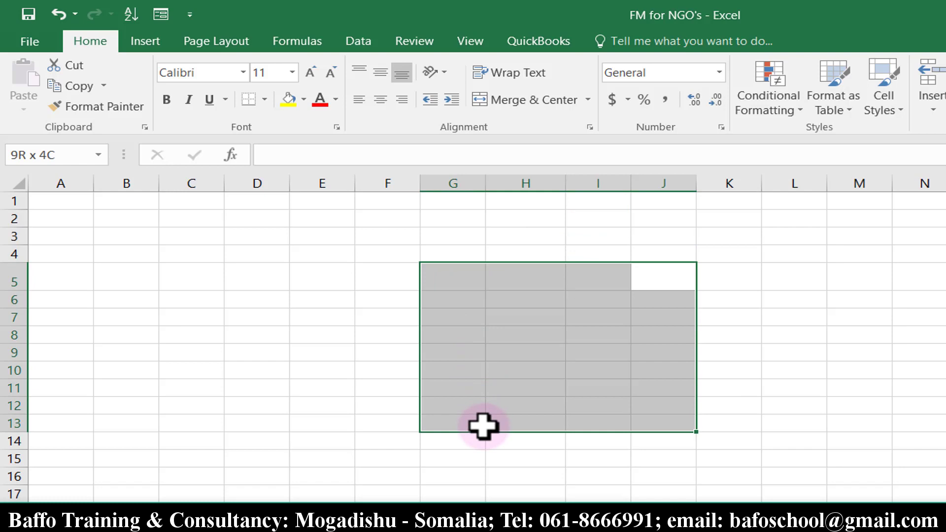
drag(484, 426, 483, 425)
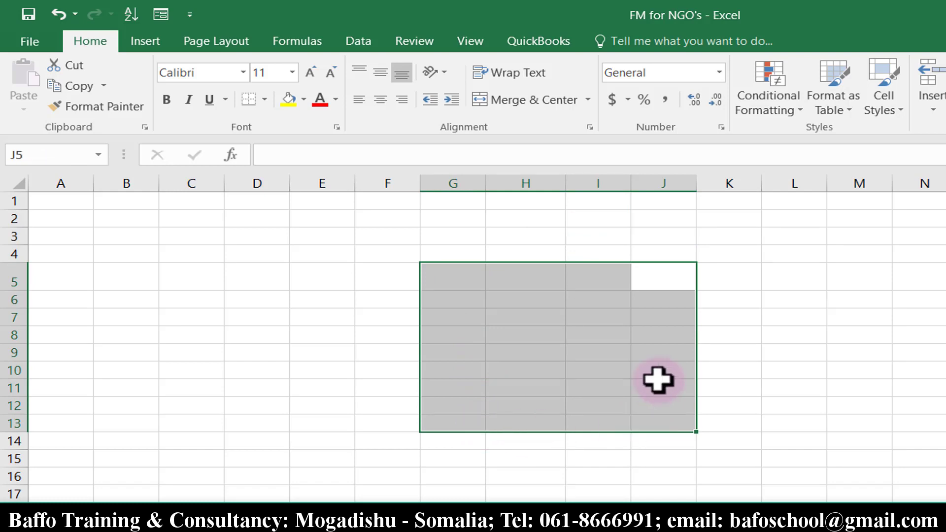
- Select cell I8 and extend the selection cell by cell across to column P and down several rows
click(587, 334)
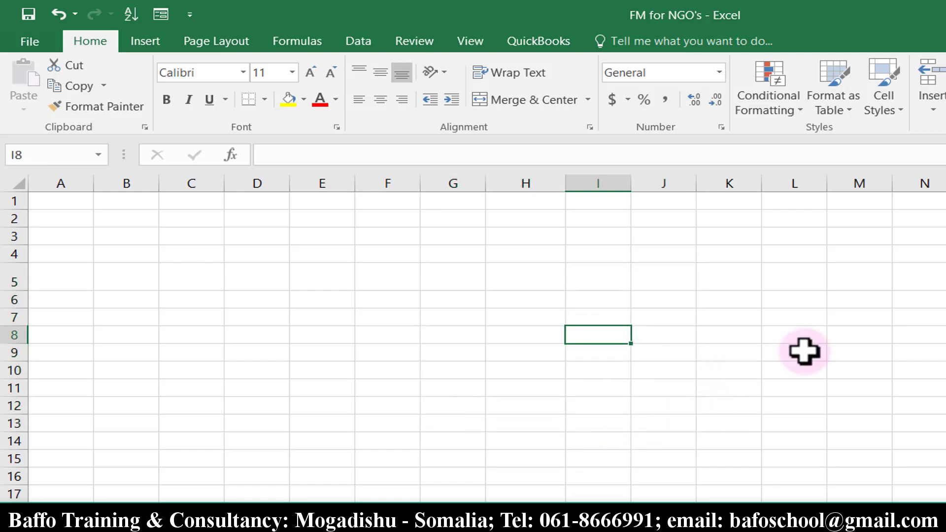
key(shift+Down)
key(shift+Right)
key(shift+Right)
key(shift+Right)
key(shift+Right)
key(shift+Right)
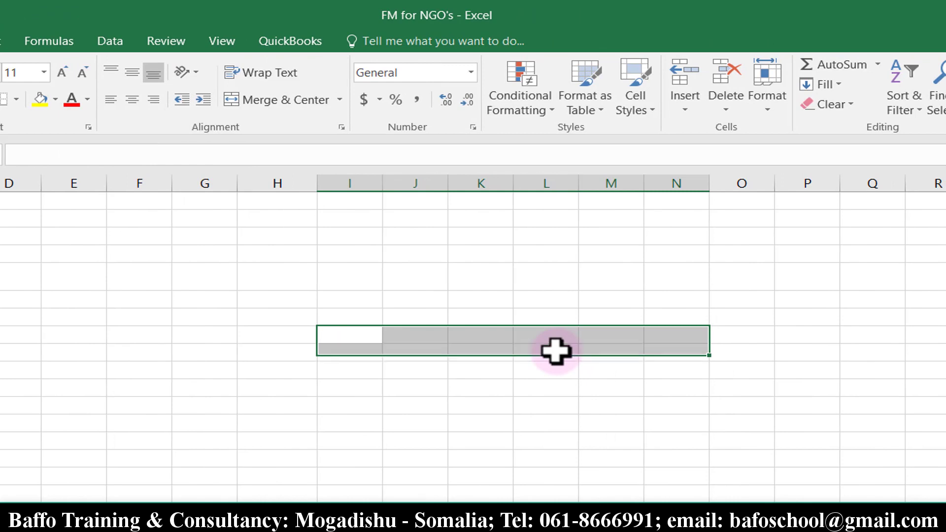
key(shift+Down)
key(shift+Down)
key(shift+Down)
key(shift+Down)
key(shift+Down)
key(shift+Down)
key(shift+Down)
key(shift+Down)
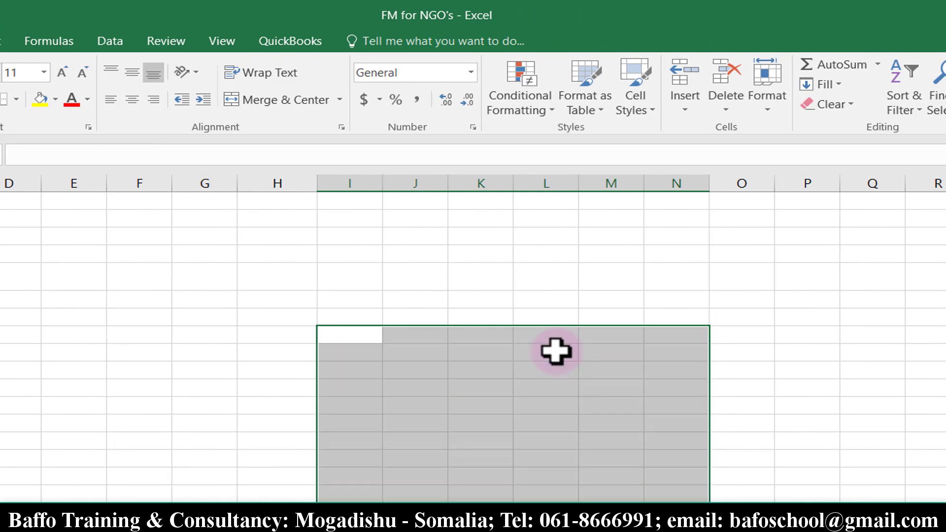
key(shift+Right)
key(shift+Right)
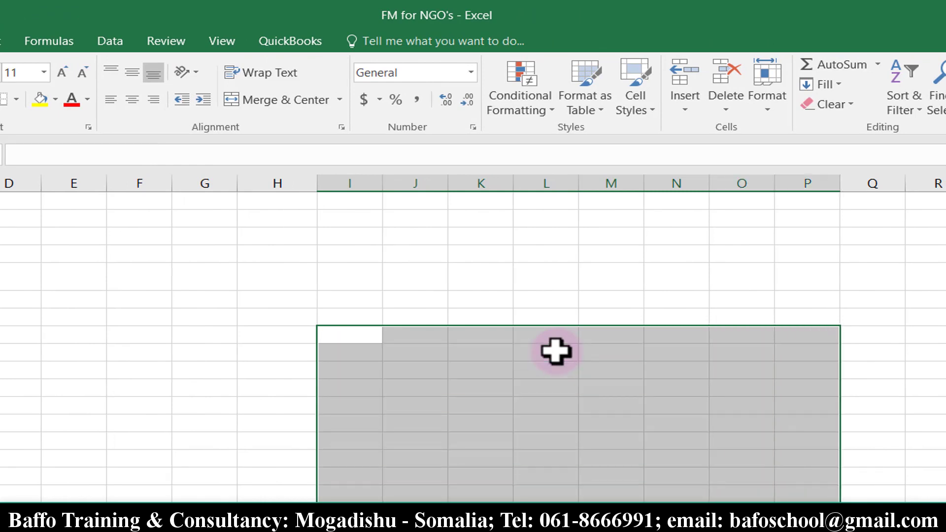
click(350, 298)
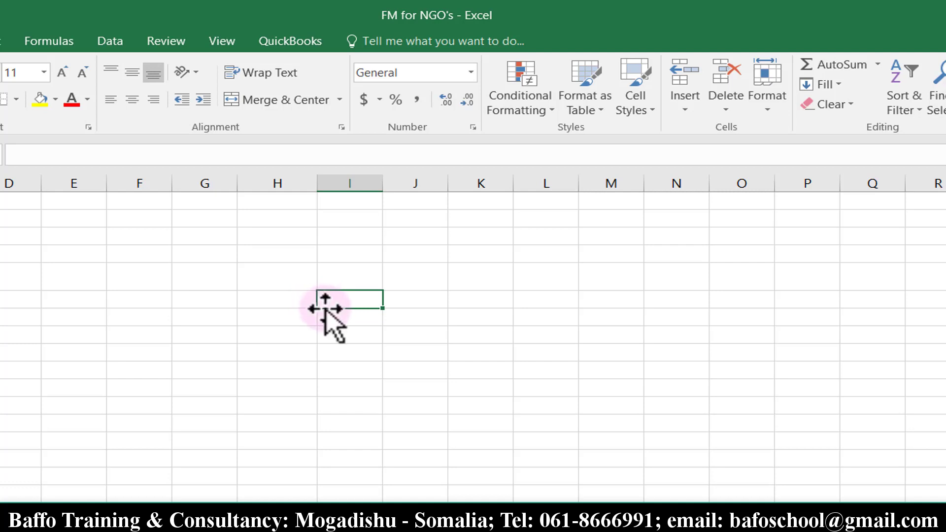
drag(326, 309, 349, 326)
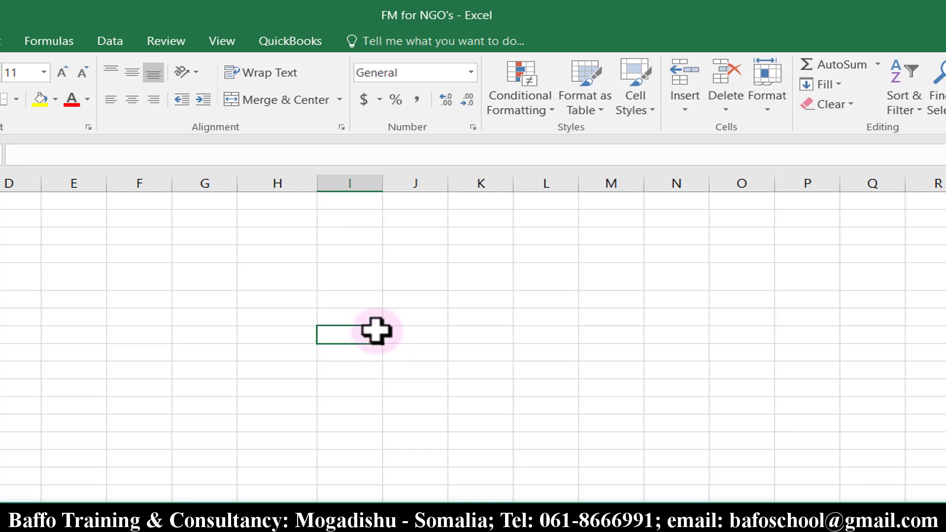
- Enter the number 123 in cell I6 and a person's first name as text in cell I7
click(363, 300)
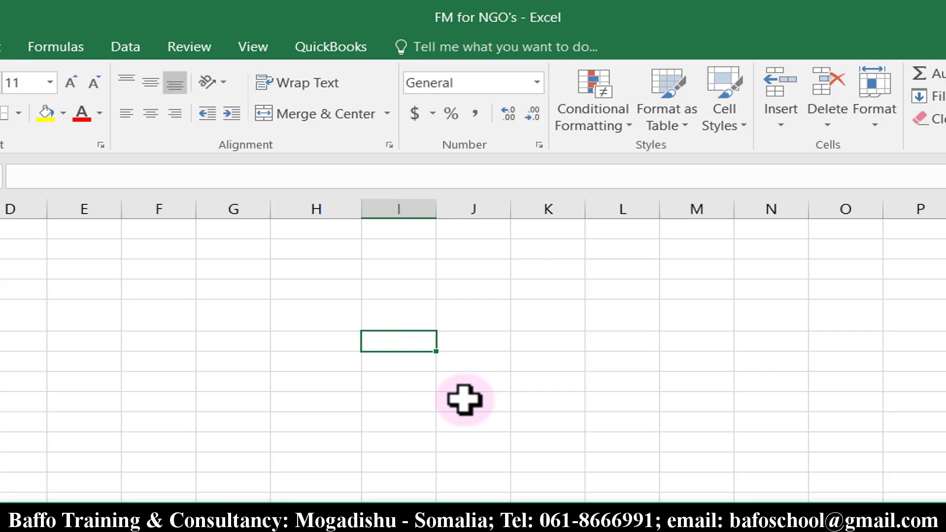
text(123)
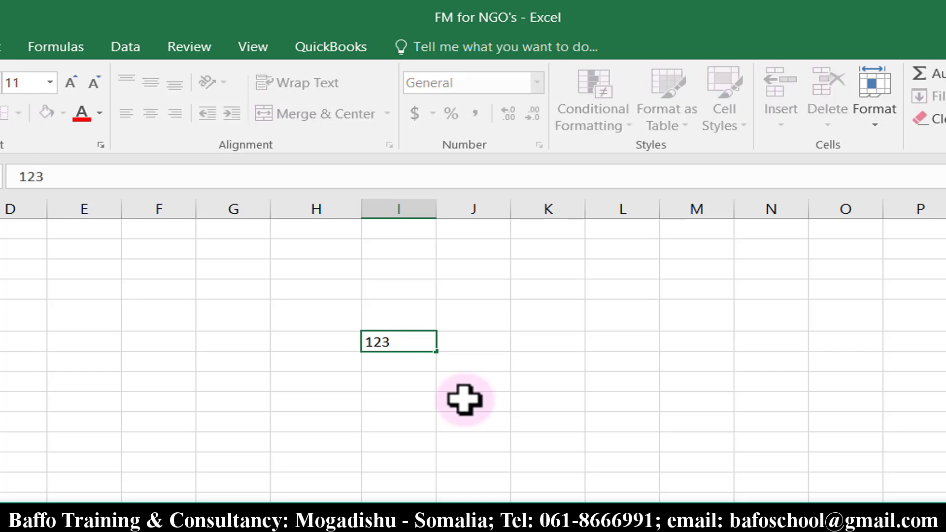
key(Return)
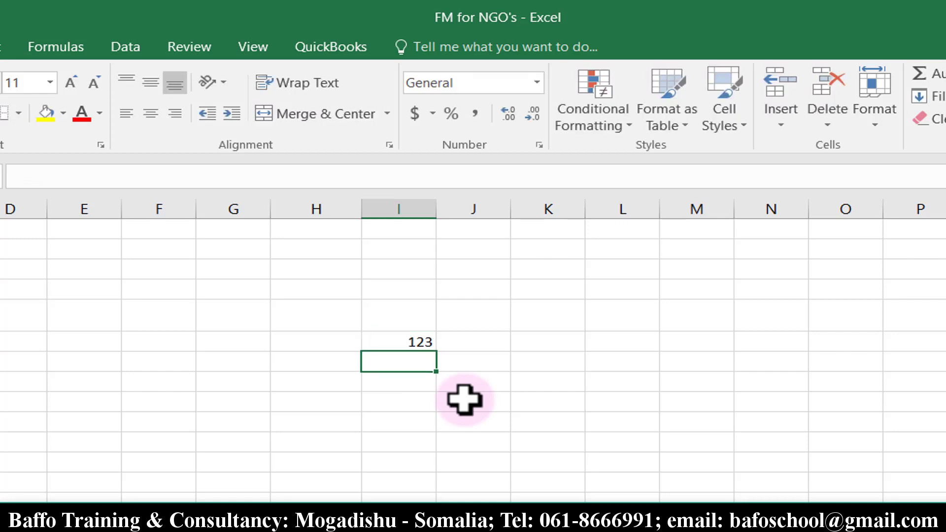
text(Antar)
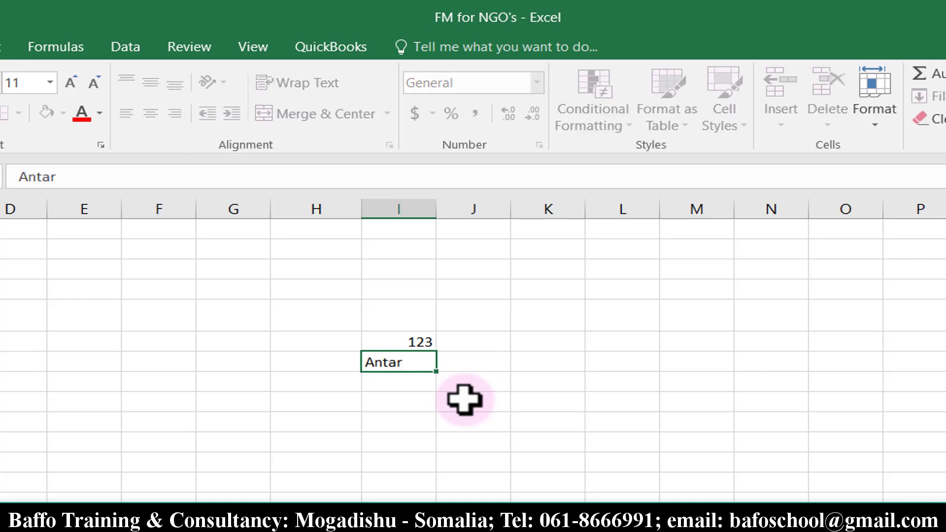
key(Return)
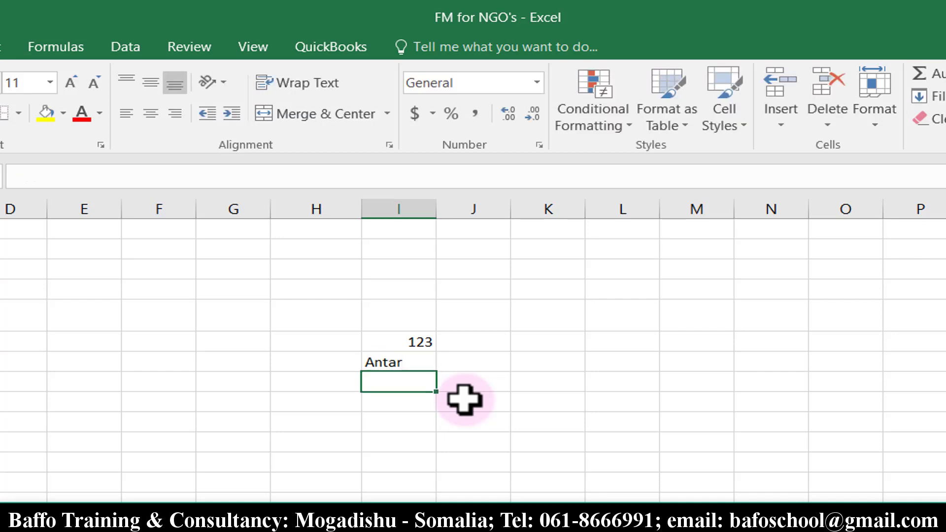
- Enter the logical value true in cell I8 and the formula =9/0 in cell I9
text(true)
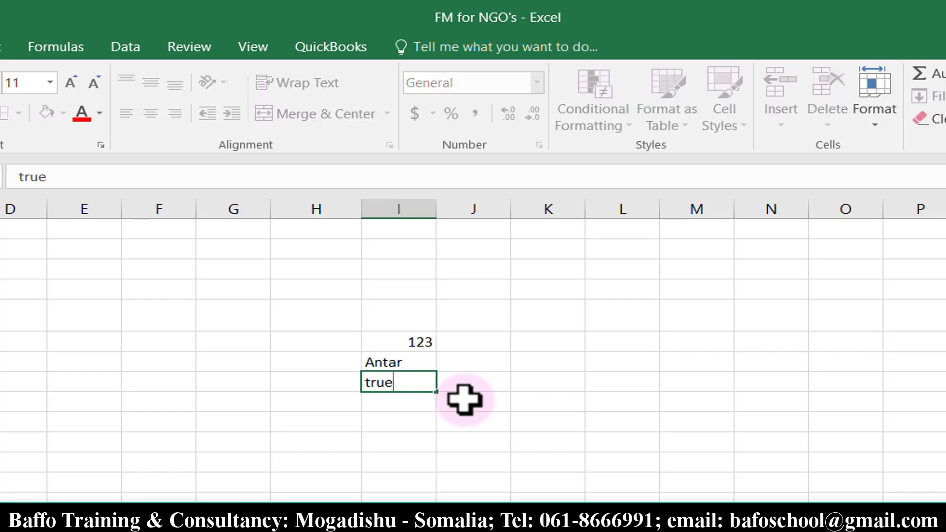
key(Return)
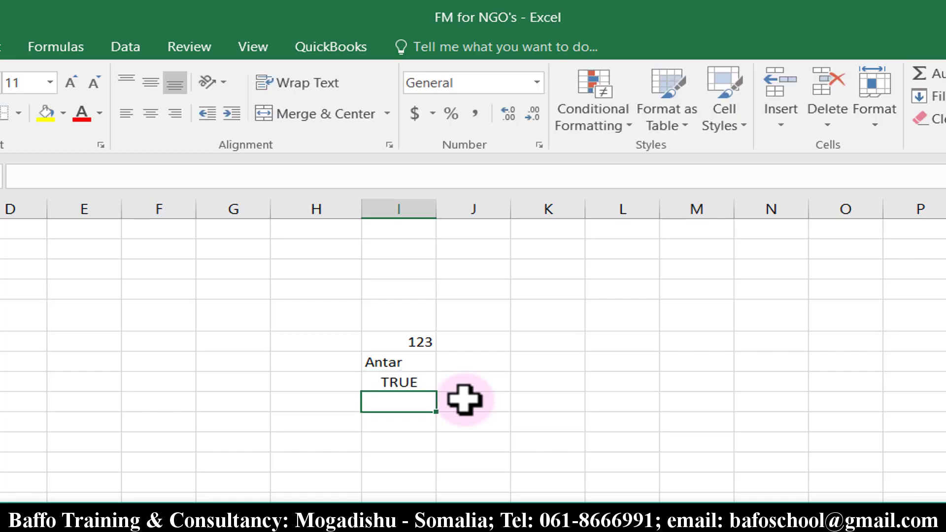
text(=)
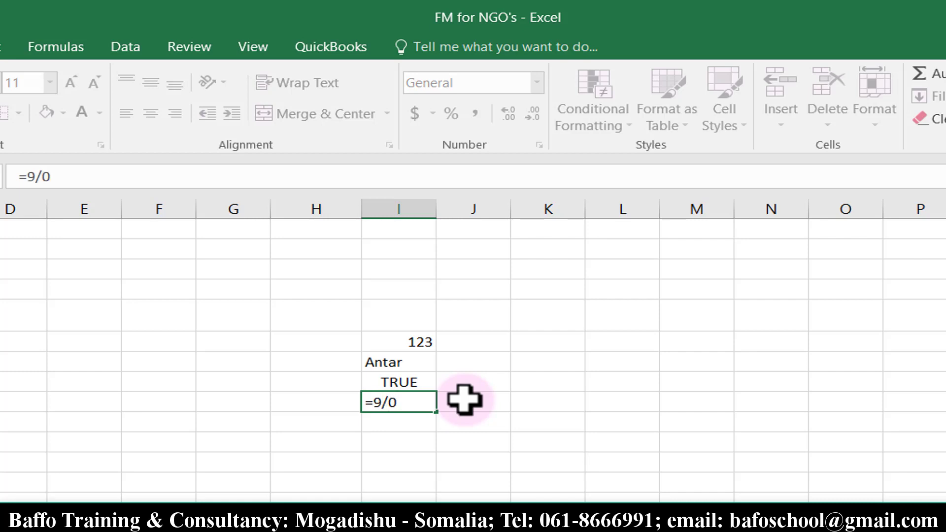
text(9/0)
key(Return)
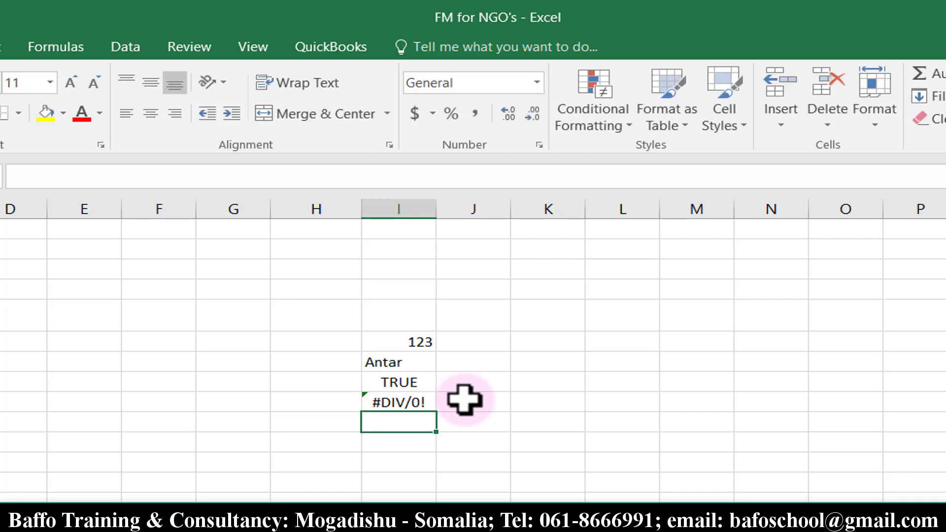
- Highlight the entries in column I from I6 down, and examine the alignment of the number in I6 and the text in I7
drag(377, 340, 403, 414)
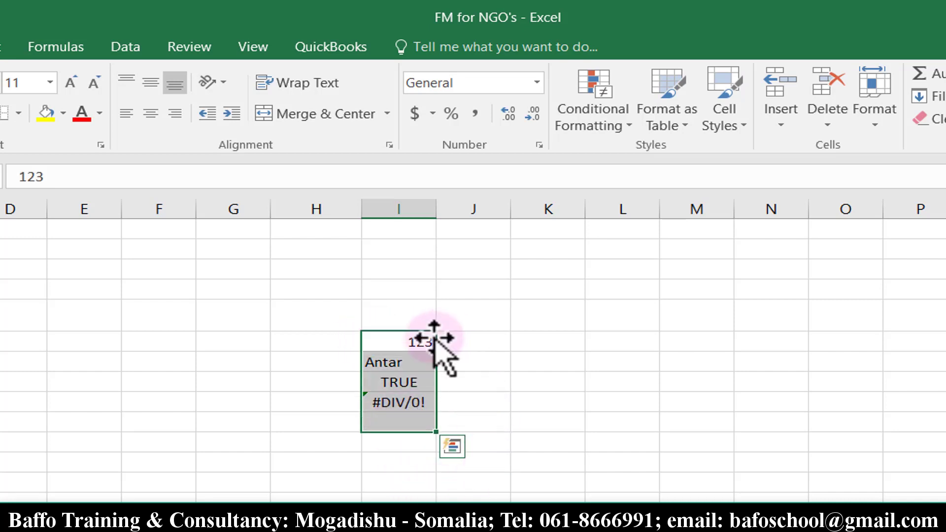
click(481, 380)
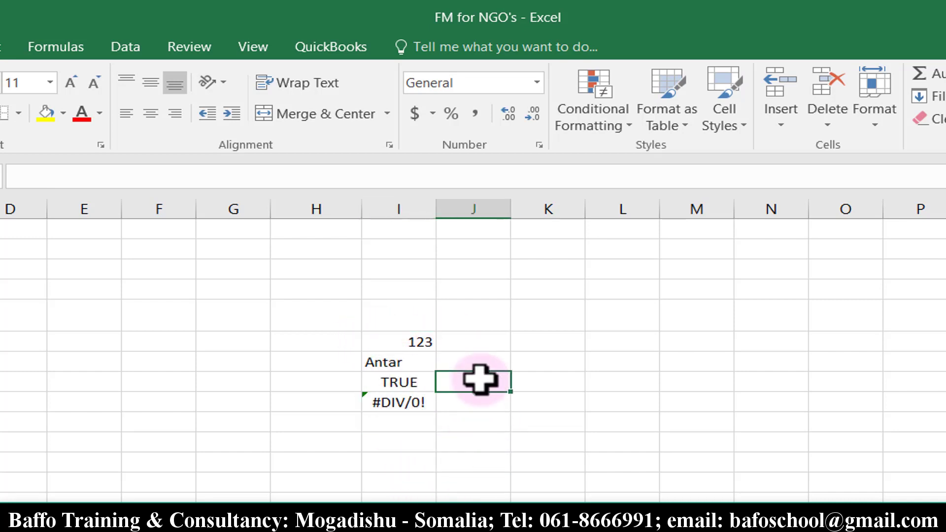
click(401, 344)
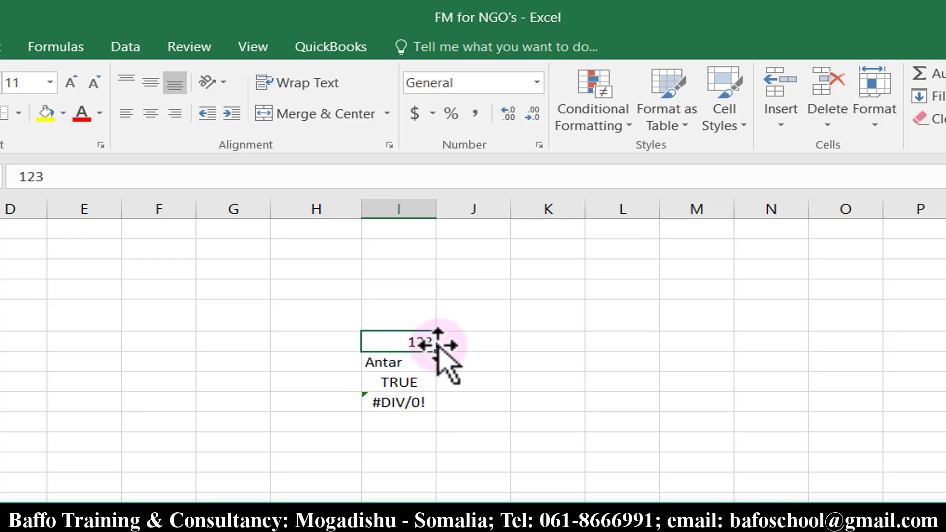
click(425, 362)
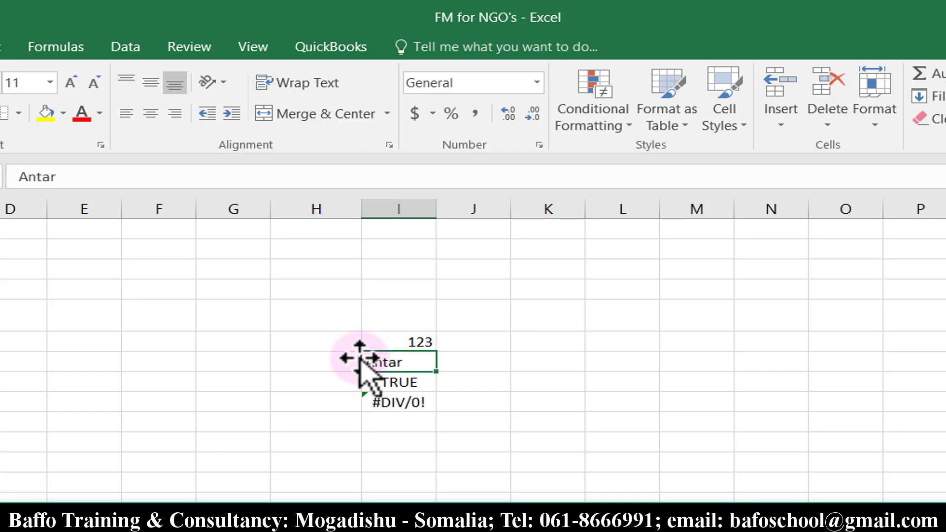
- Enter the logical value true in cell J8 and the logical value false in cell K8
click(414, 379)
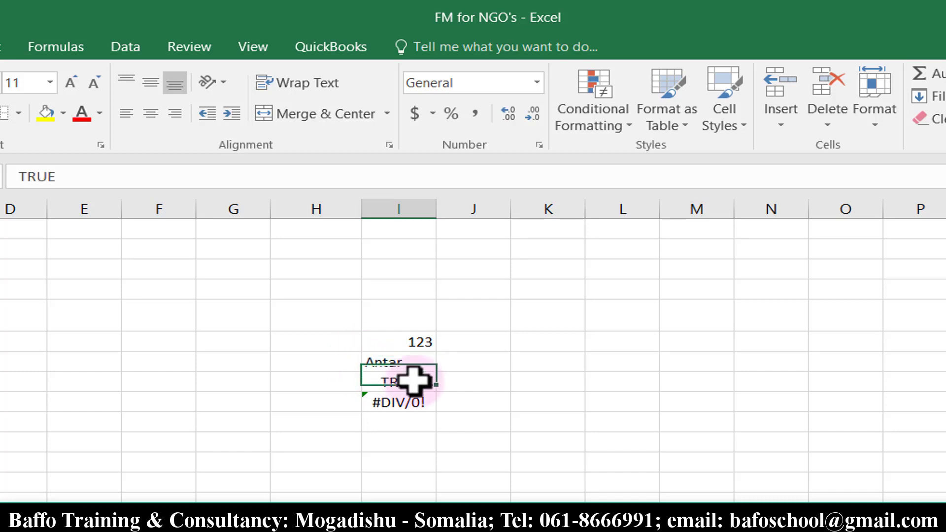
click(458, 382)
text(t)
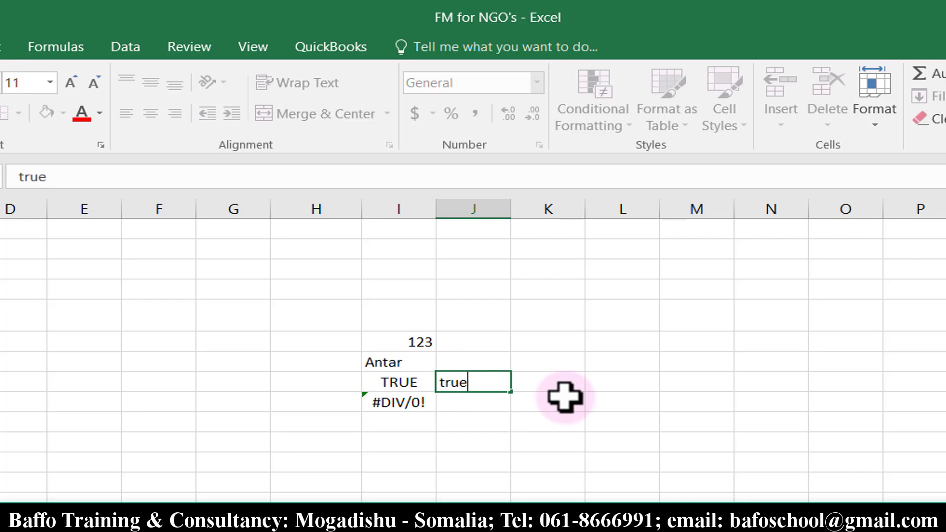
text(rue)
key(Return)
key(Up)
key(Right)
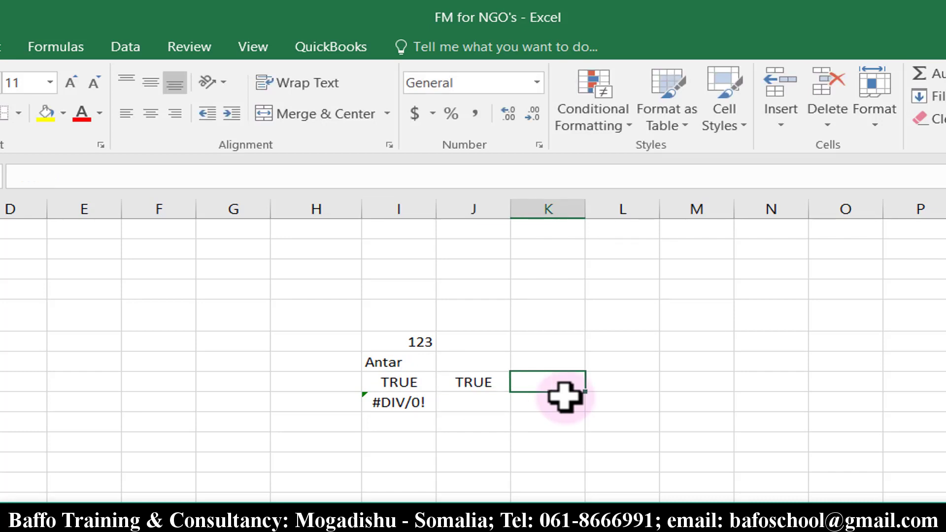
text(false)
key(Return)
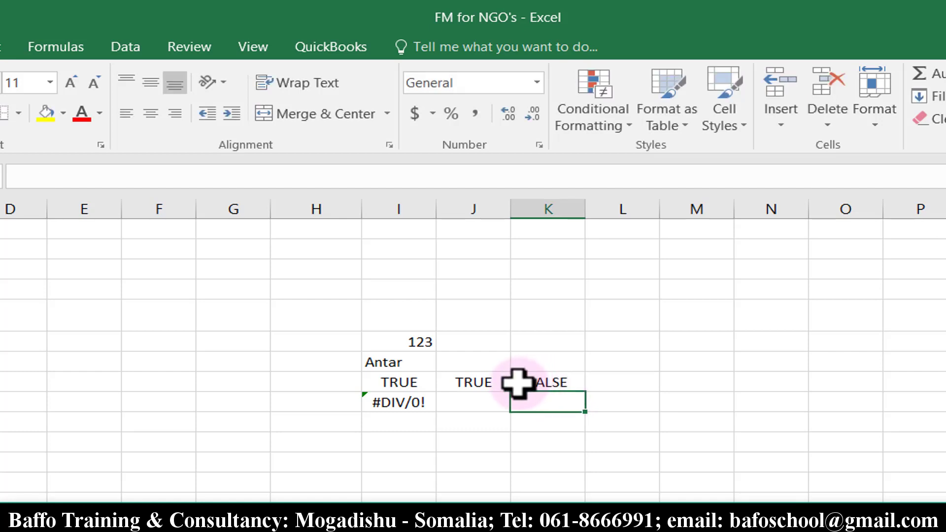
- Examine the alignment of the error value in I9, the number in I6 and the text in I7
mouse_move(412, 428)
click(390, 408)
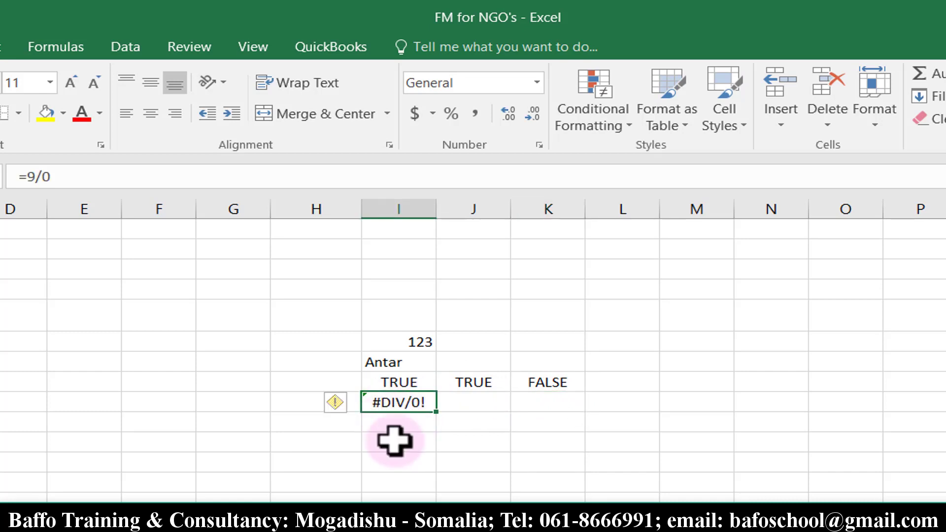
click(401, 340)
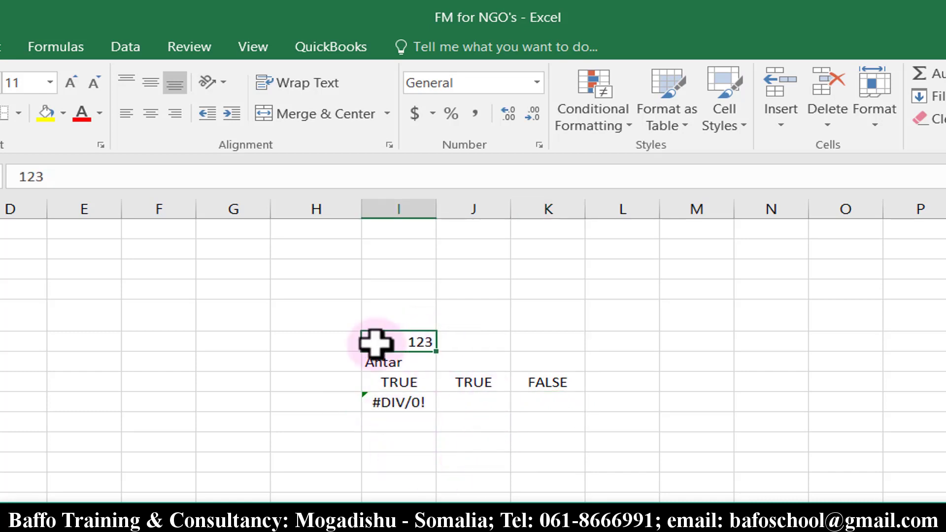
click(385, 365)
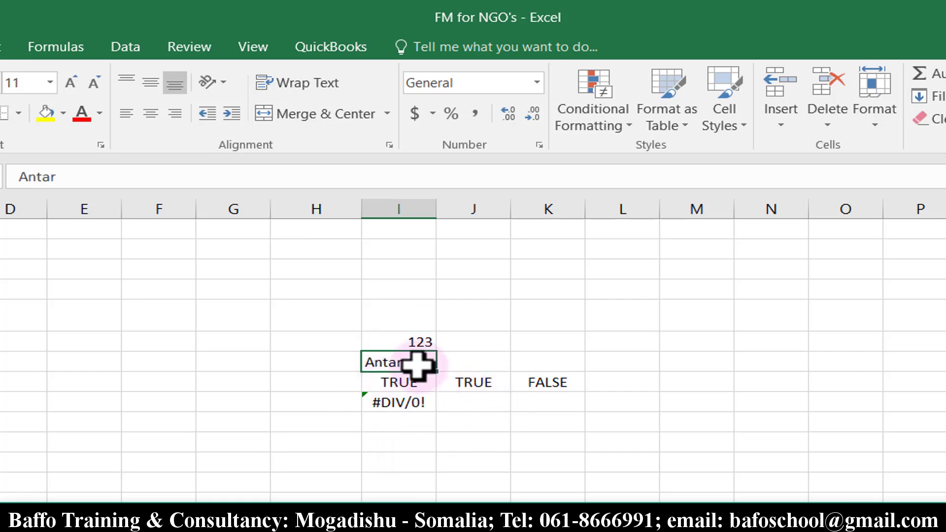
- Try centre, left and right alignment on the number in cell I6, ending with right alignment
click(404, 340)
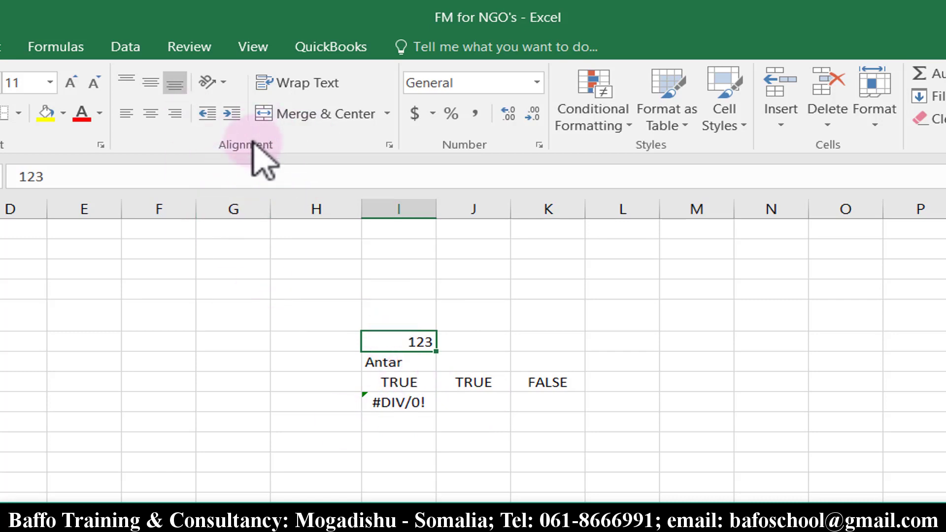
click(150, 114)
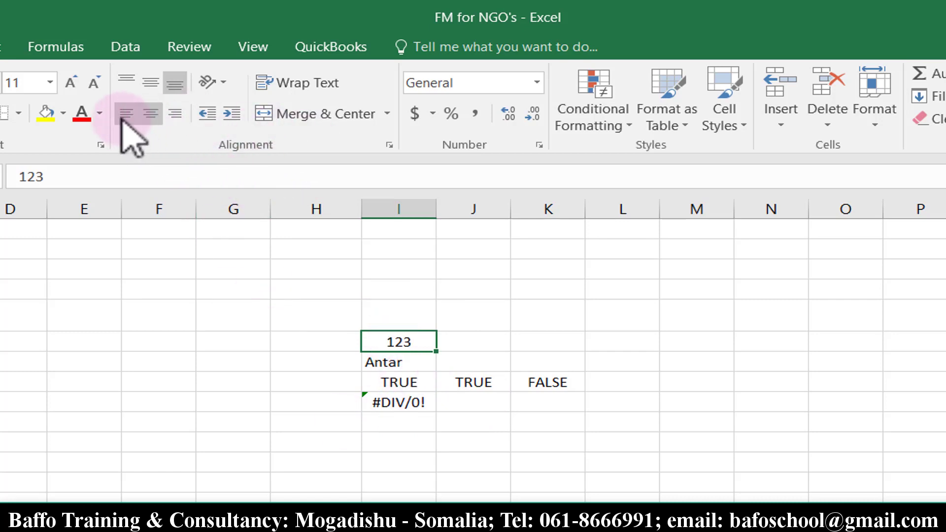
click(126, 114)
click(175, 114)
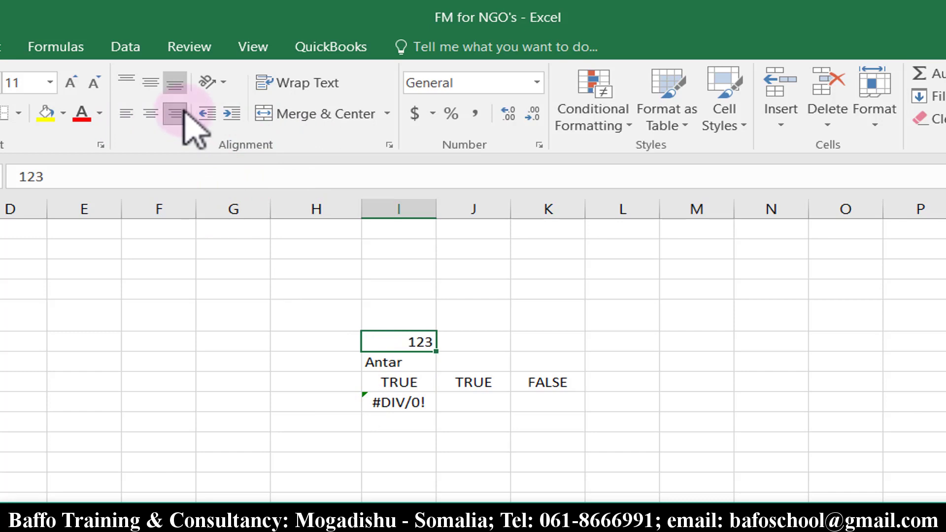
- Right-align the text in cell I7, and set it back to left alignment
click(382, 361)
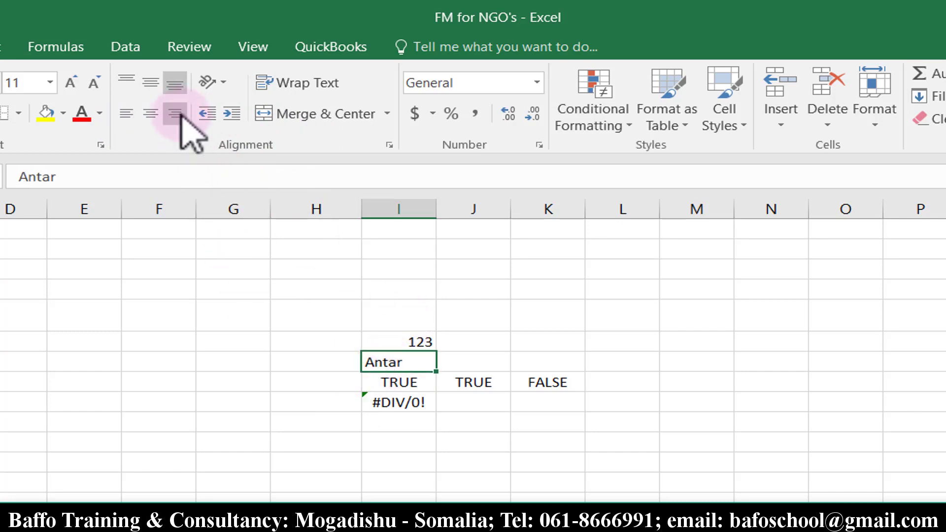
click(176, 114)
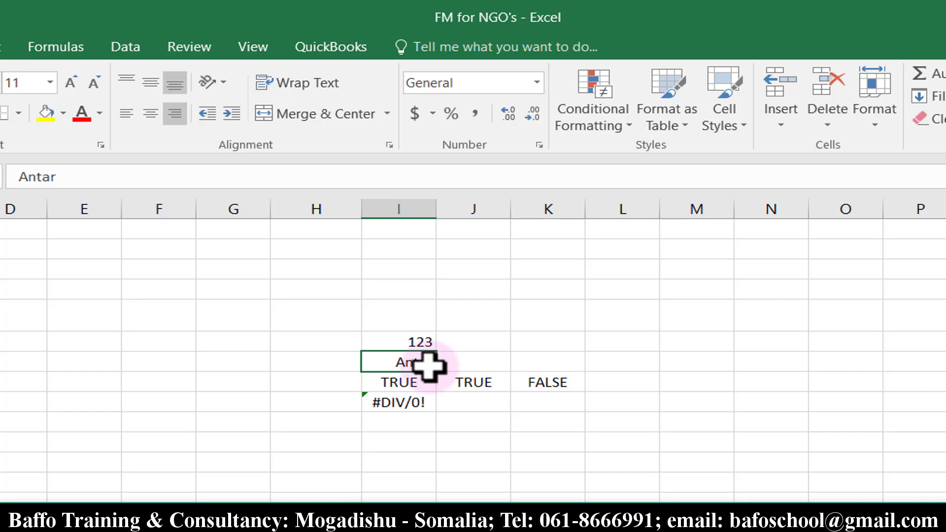
click(126, 113)
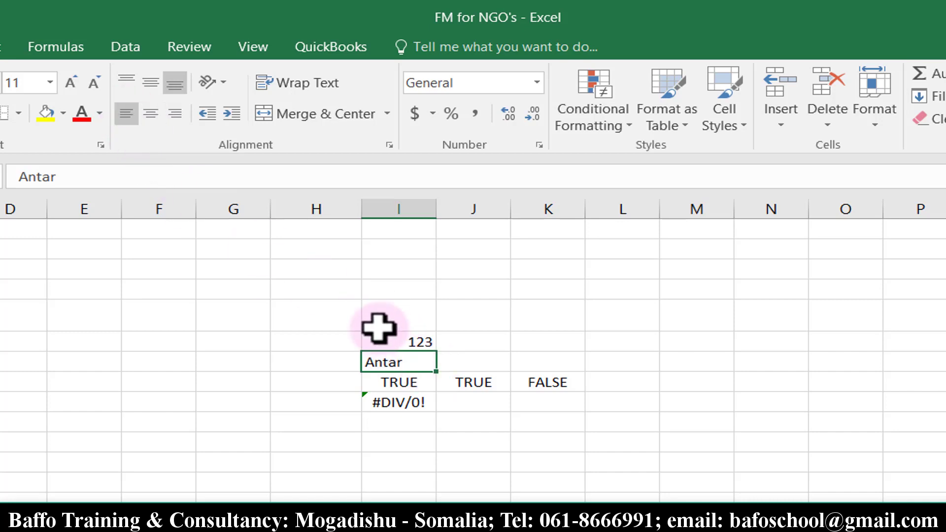
- Switch the number in cell I6 through left, right and centre alignment, finishing with right alignment
click(407, 340)
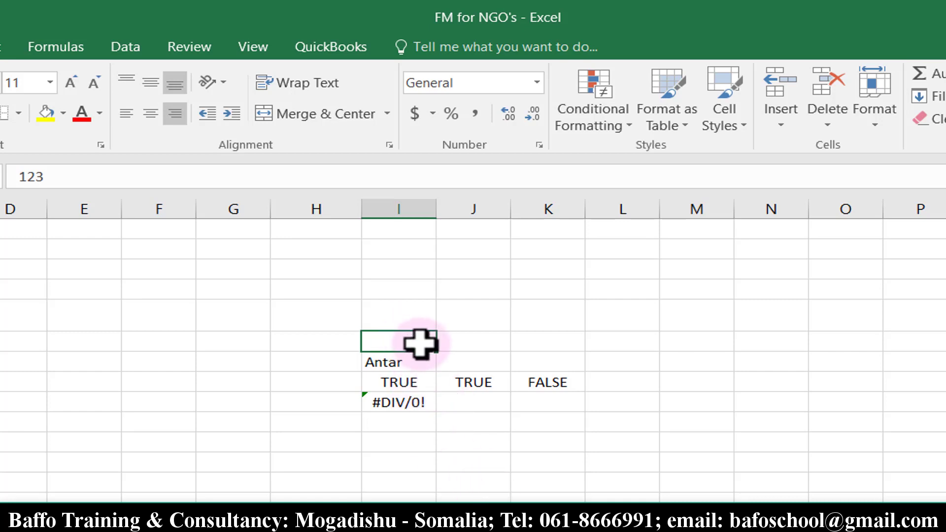
click(126, 113)
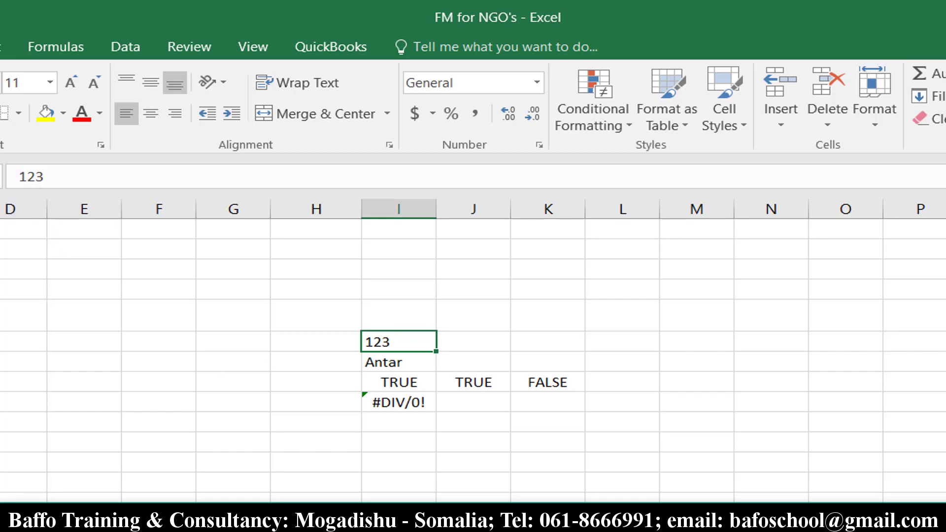
click(377, 345)
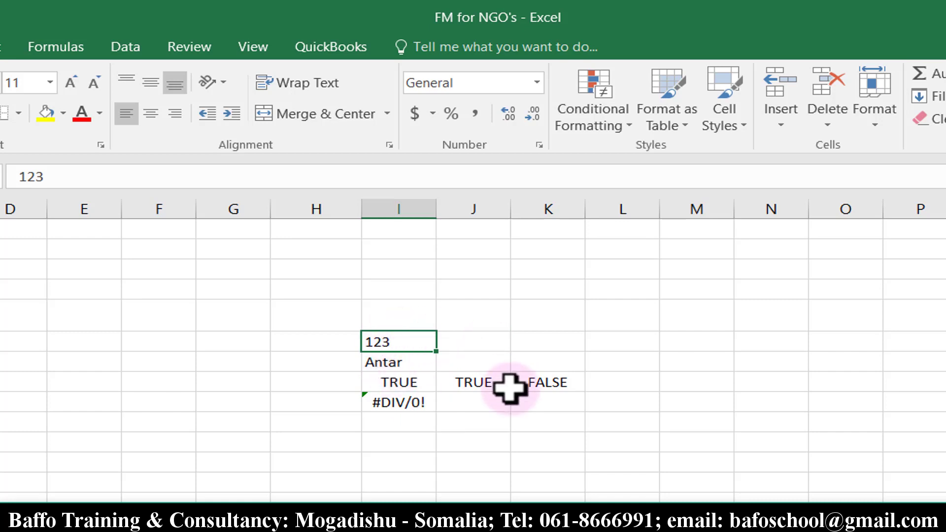
click(174, 113)
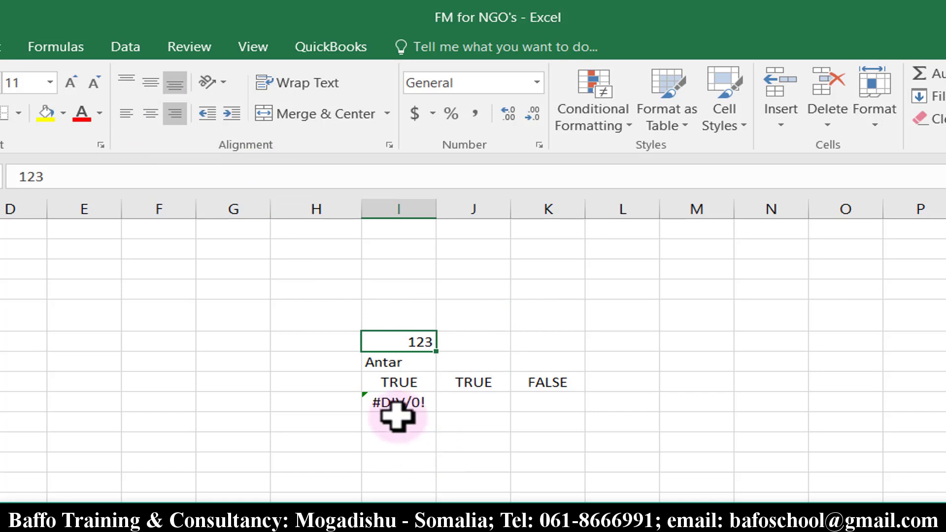
click(150, 115)
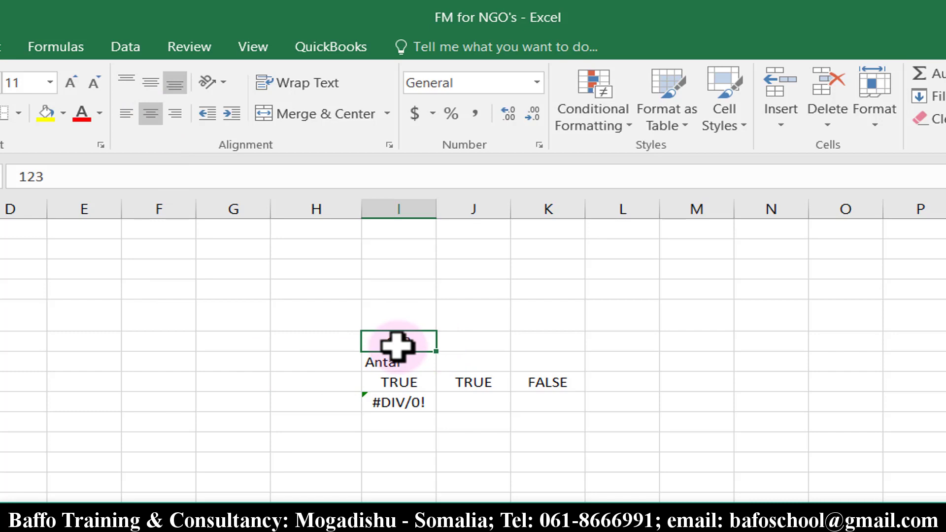
click(175, 114)
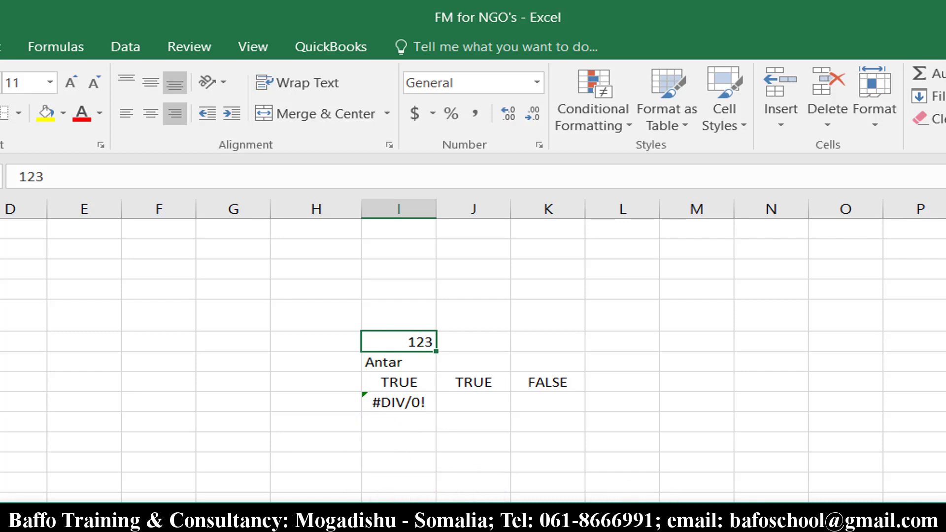
- Enter the same first name as in I7 into cell M7, keeping that cell selected
click(693, 359)
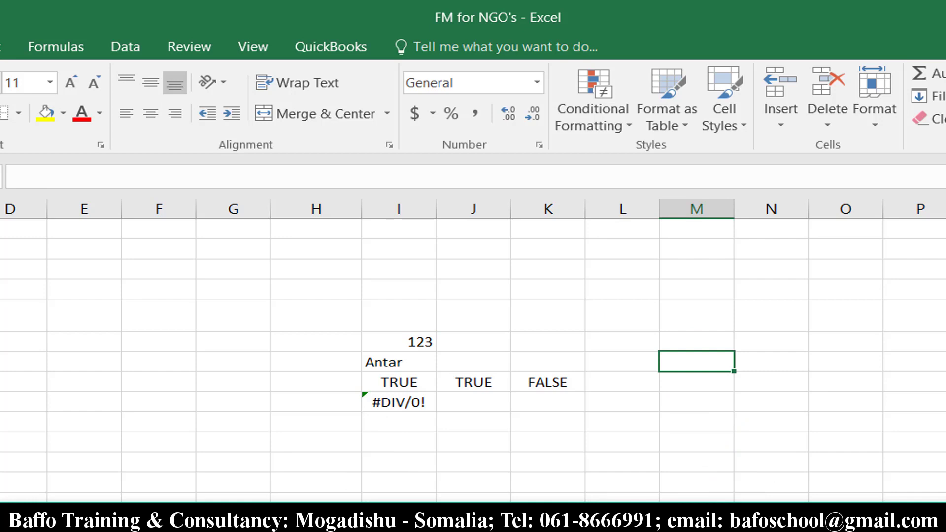
text(Antar)
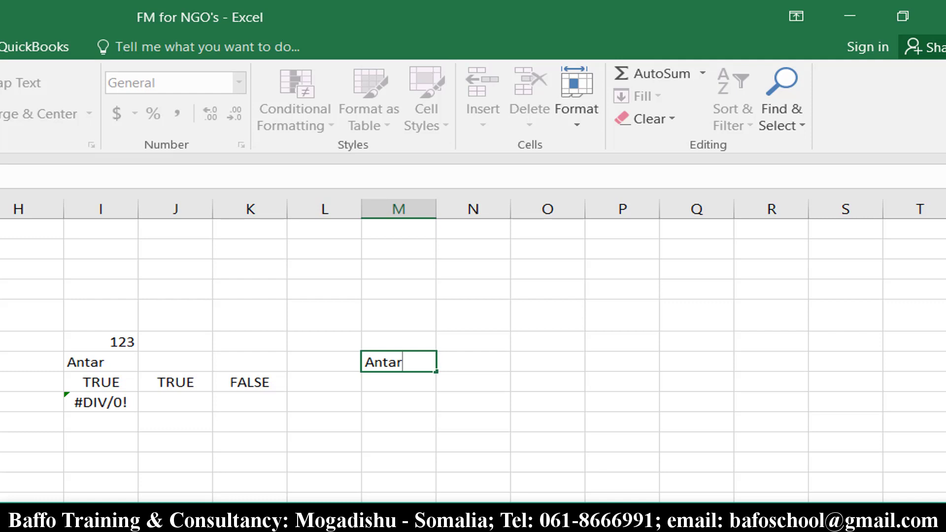
key(ctrl+Return)
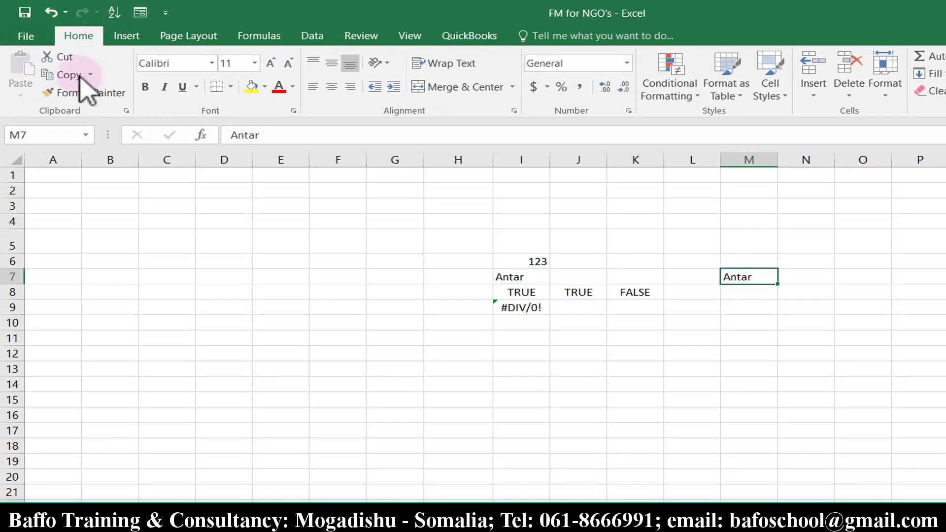
- Copy the name in cell M7, paste it into cell O10, and clear the copy marquee
right_click(737, 279)
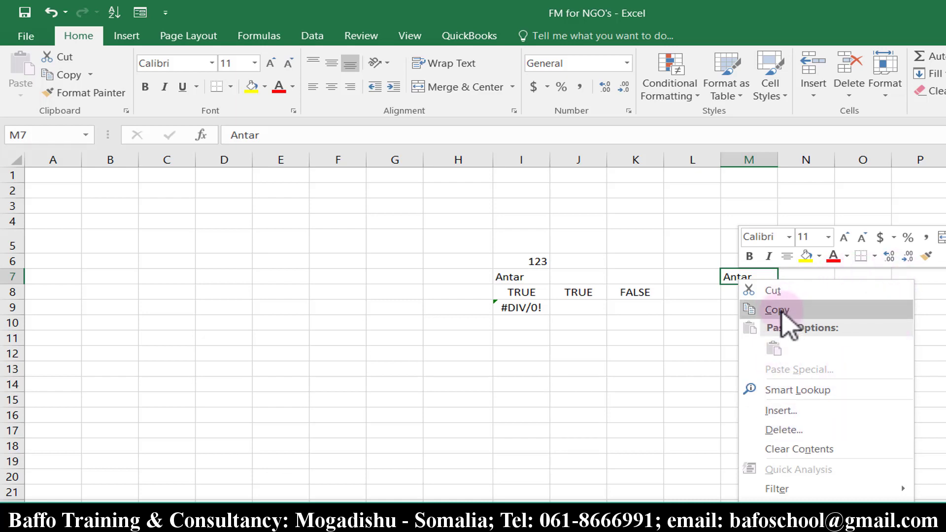
click(729, 282)
key(ctrl+c)
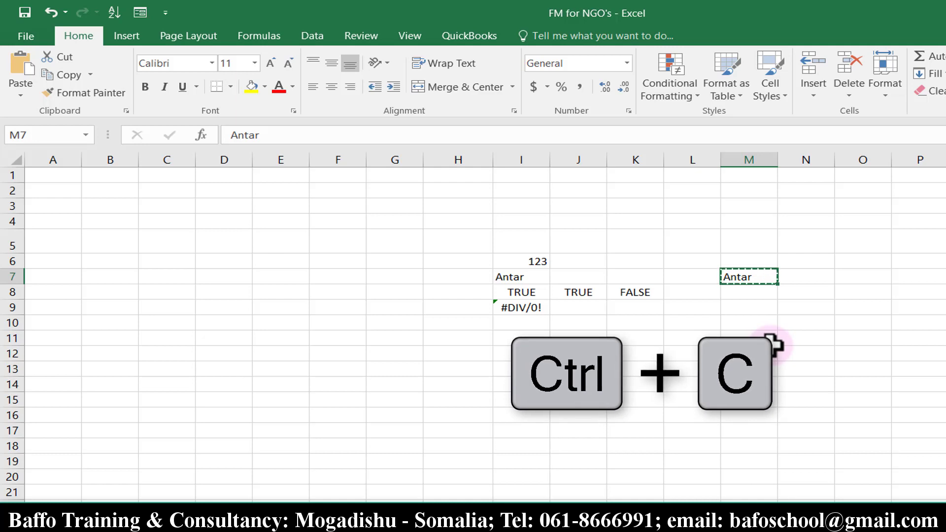
click(862, 323)
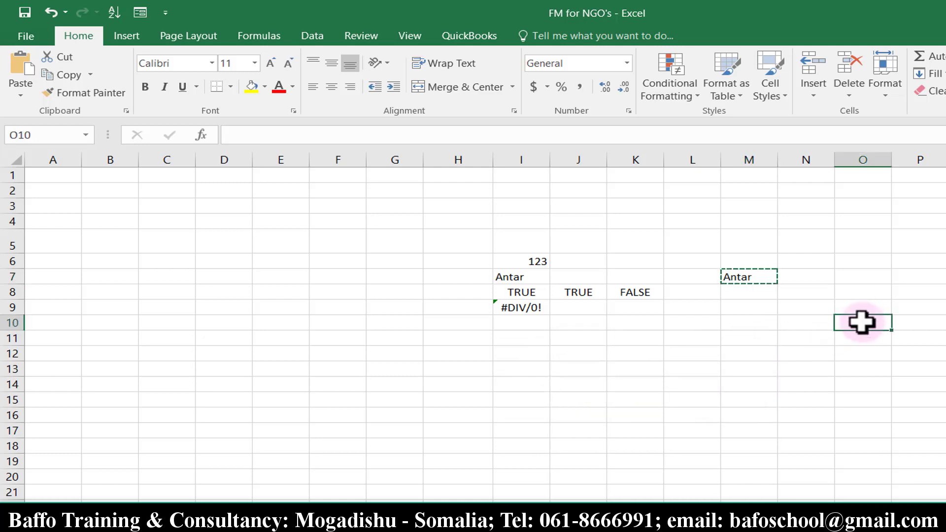
click(79, 92)
click(860, 316)
click(42, 82)
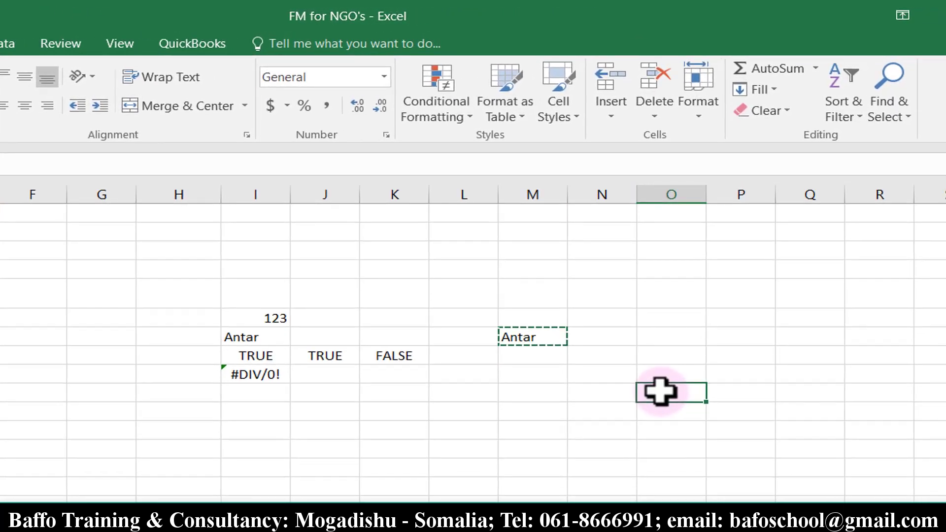
right_click(852, 320)
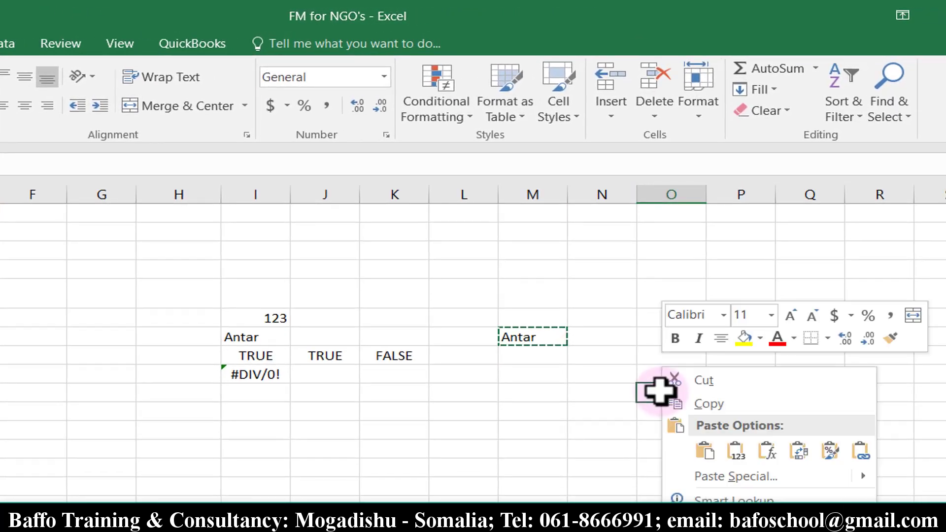
click(702, 449)
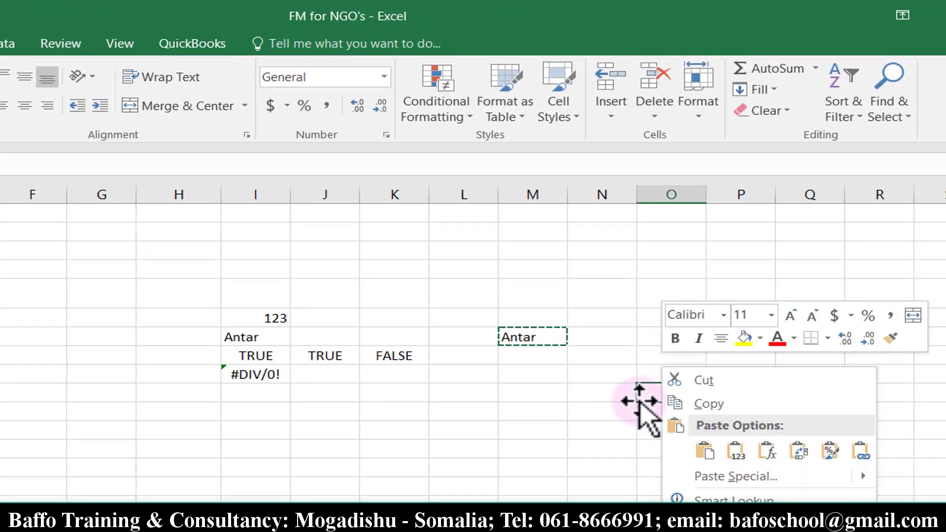
key(Escape)
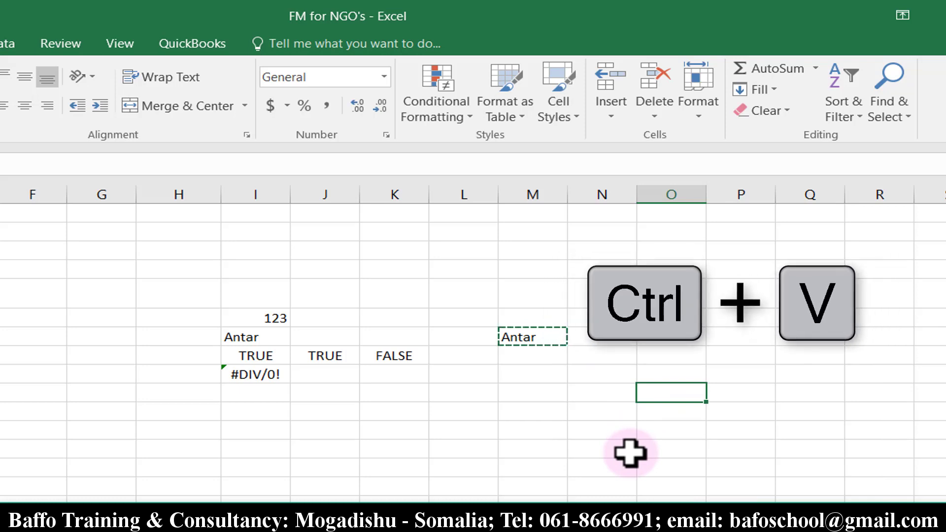
key(ctrl+v)
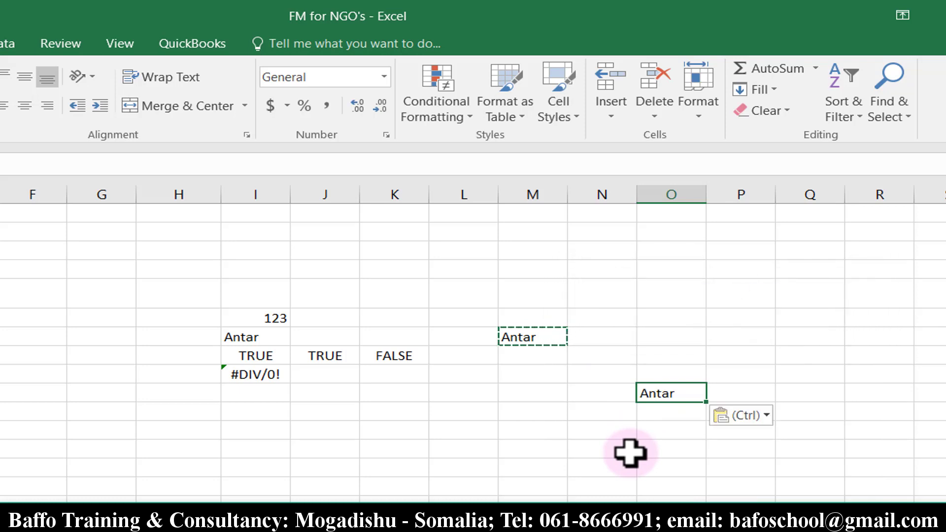
key(Escape)
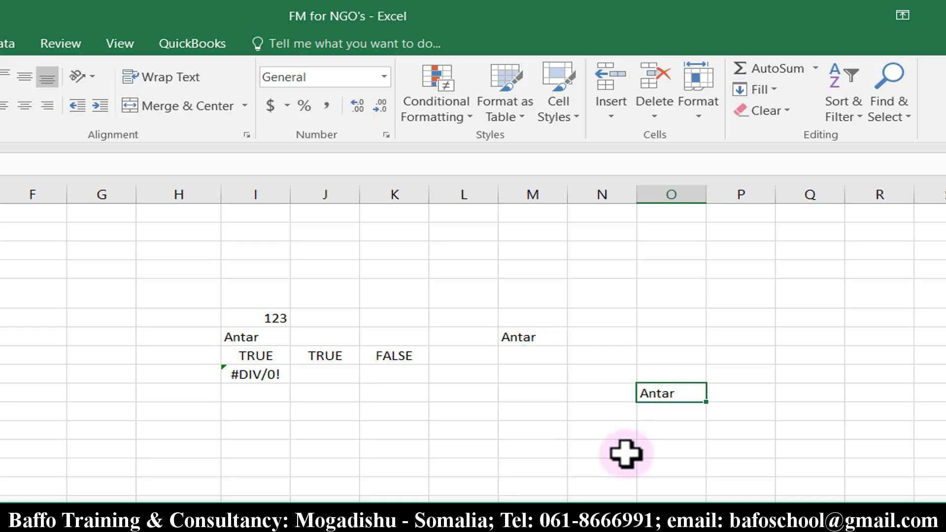
- Fill the name from cell M7 down through M13, and undo the fill
click(542, 338)
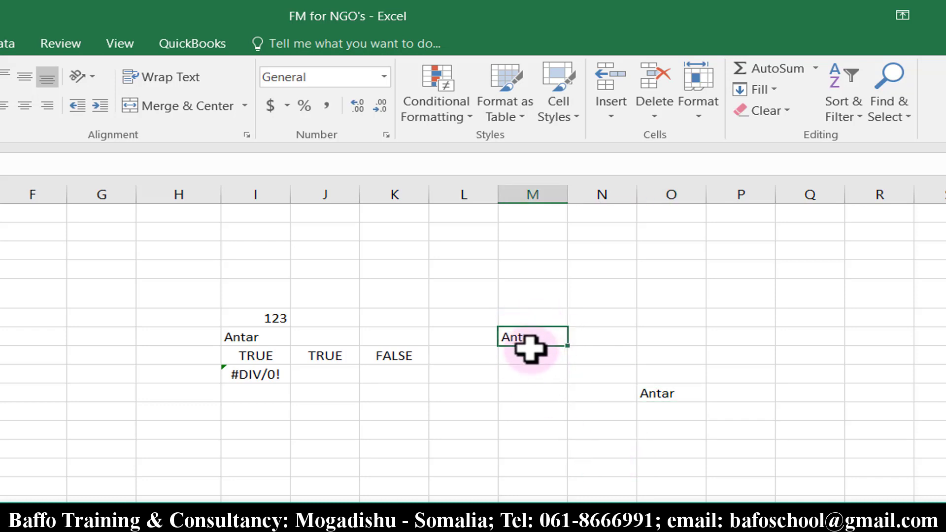
drag(569, 349, 557, 454)
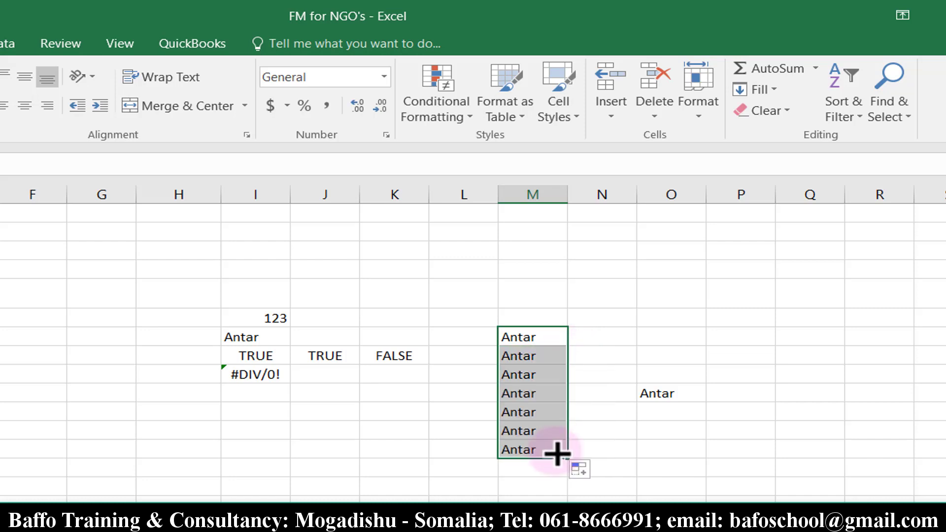
key(ctrl+z)
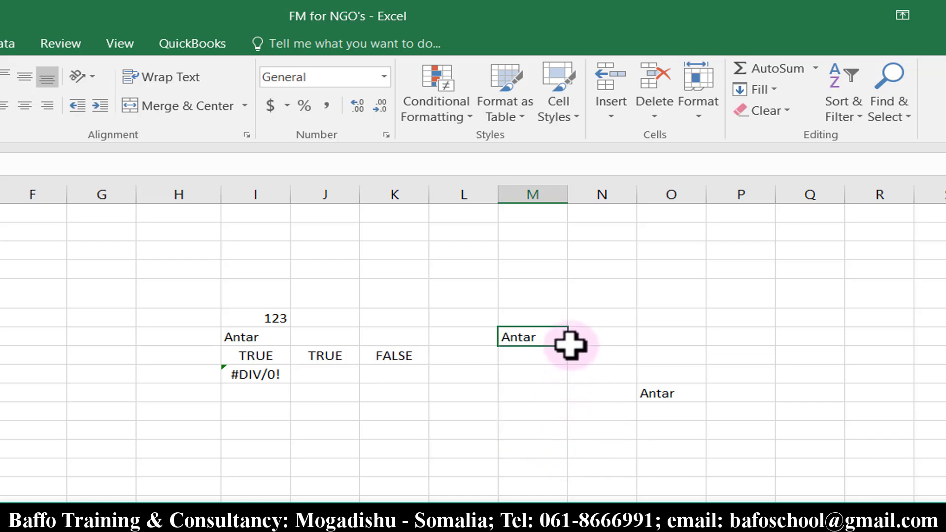
- Fill the name from cell M7 across the row through O7
drag(569, 343, 708, 352)
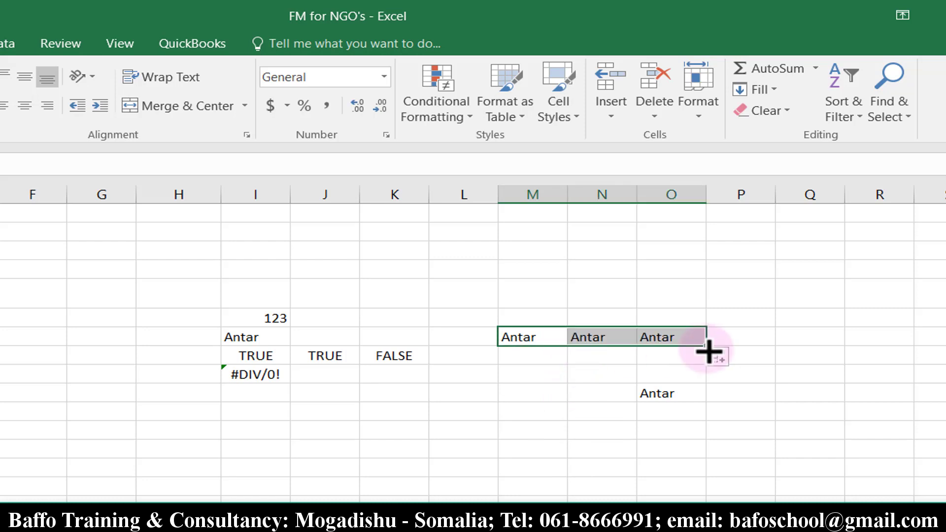
- Undo the fill across row 7, and copy the name from cell M7 directly to cell Q4 without using the clipboard
key(ctrl+z)
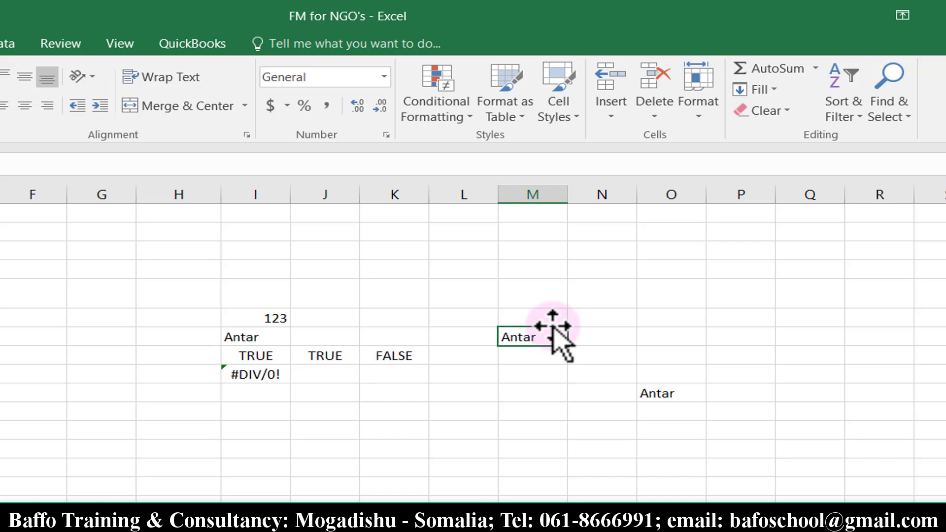
key(ctrl)
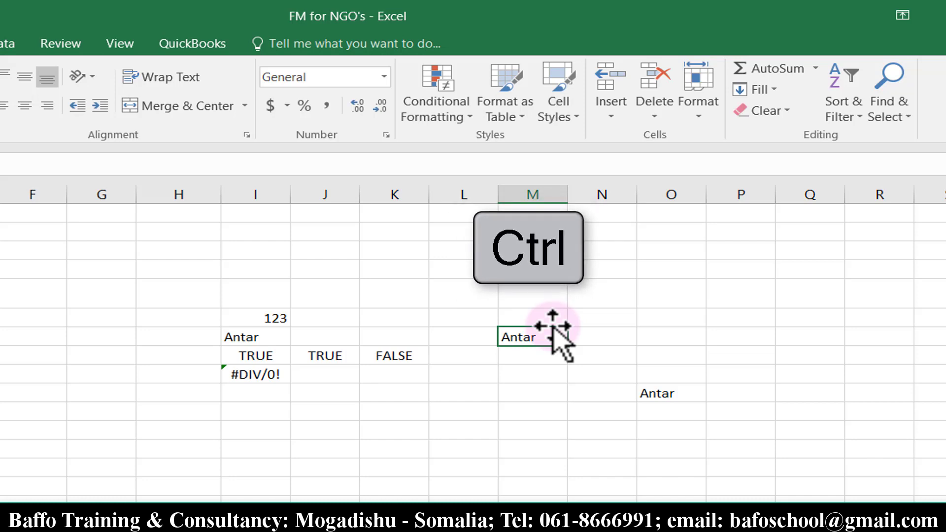
drag(553, 328, 828, 270)
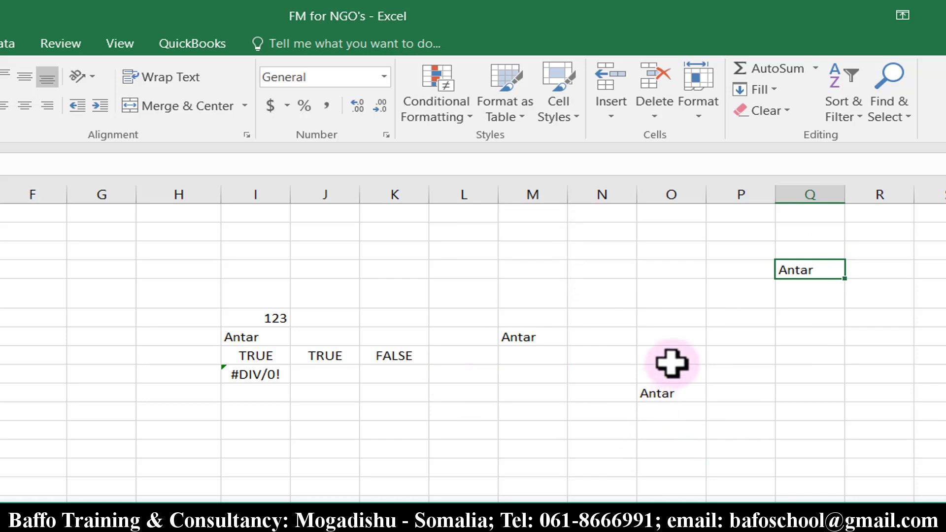
click(495, 334)
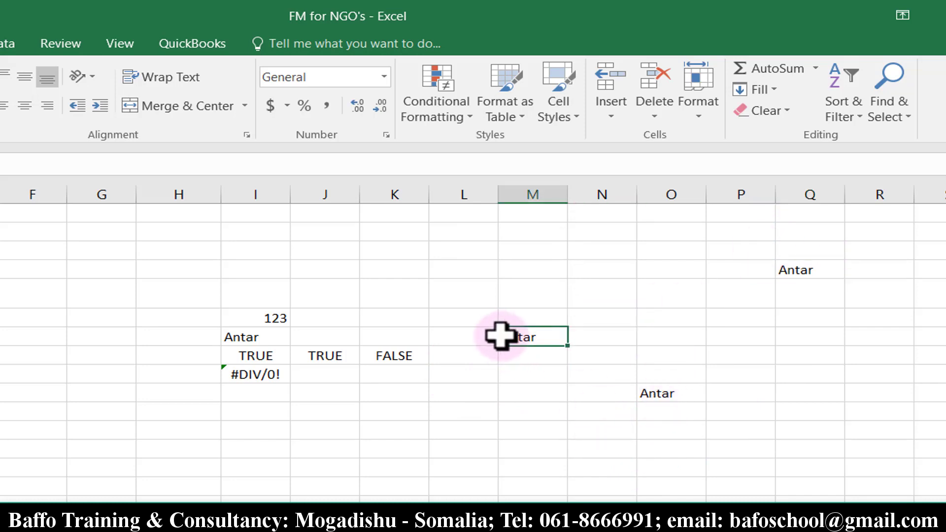
click(660, 393)
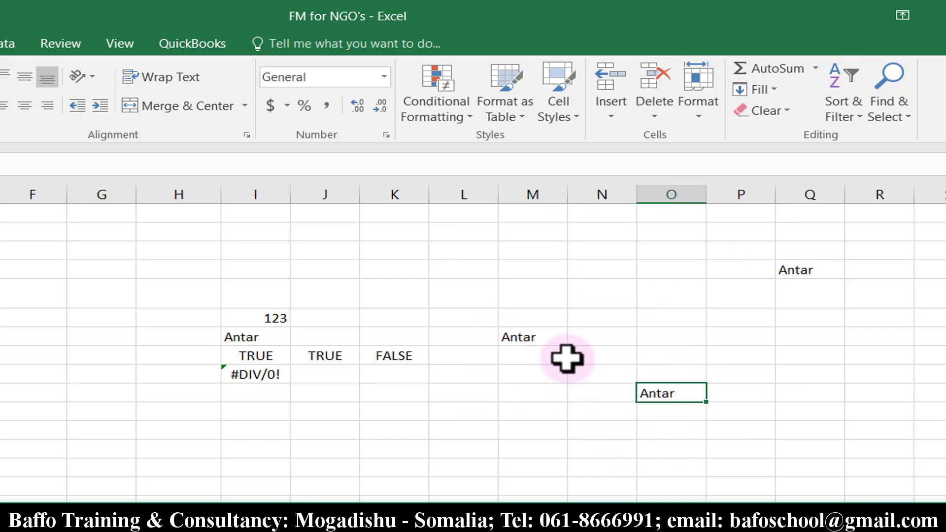
click(547, 335)
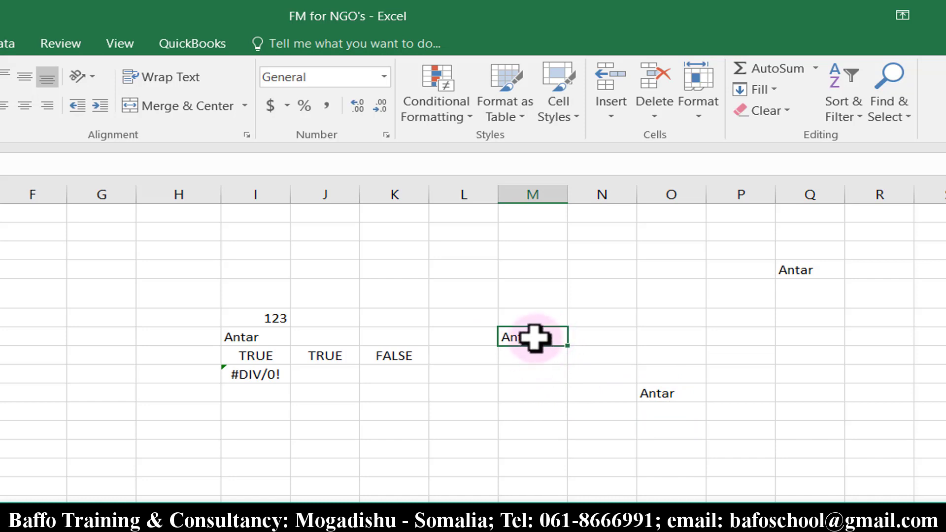
click(661, 394)
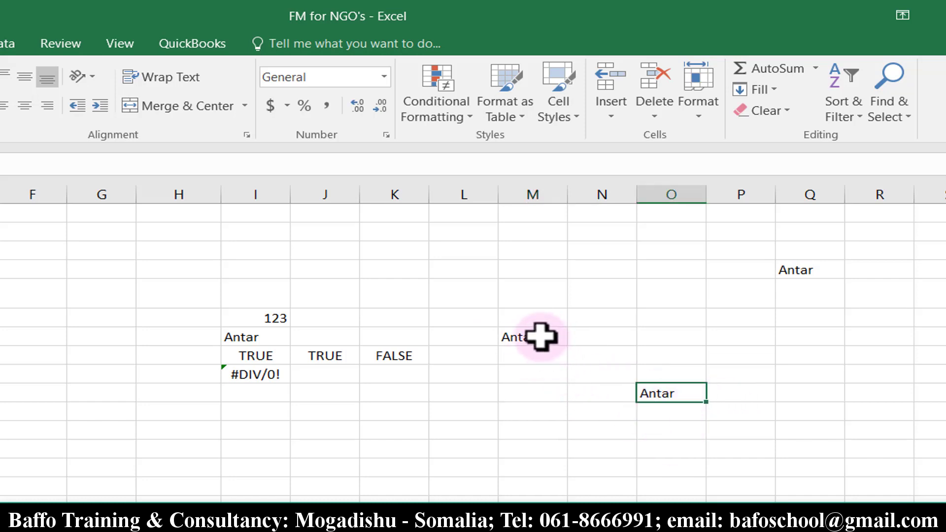
- Replace the name in cell M7 with the number 123
click(541, 336)
key(Delete)
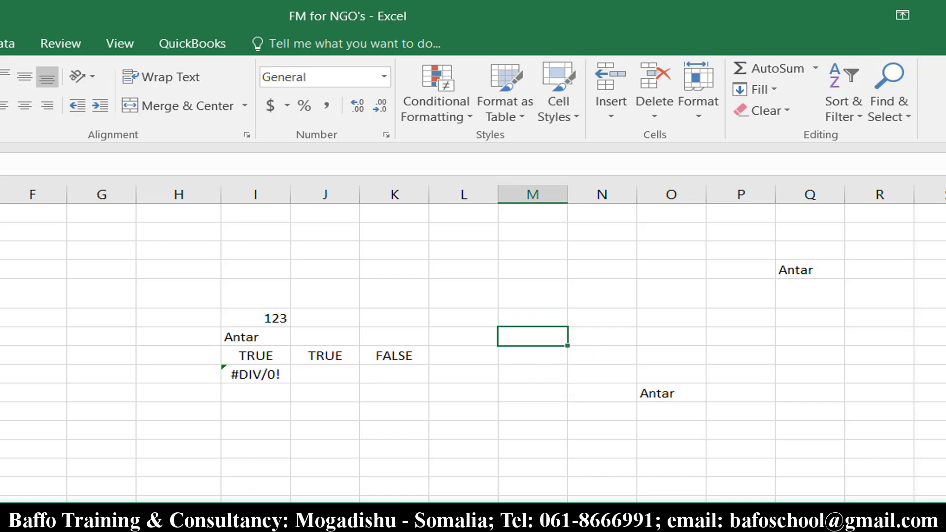
key(ctrl+z)
text(123)
key(Return)
- Clear the copied names from cells O10 and Q4
click(661, 394)
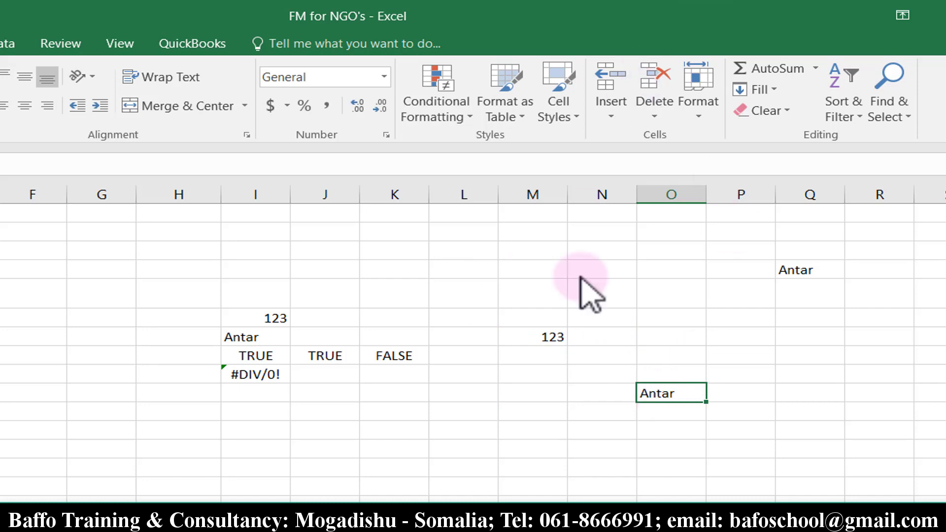
key(Delete)
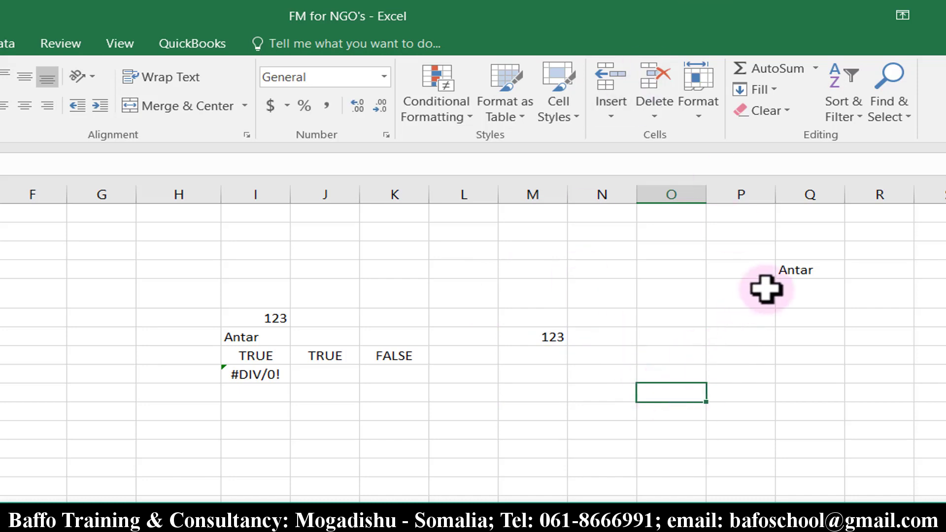
click(784, 269)
key(Delete)
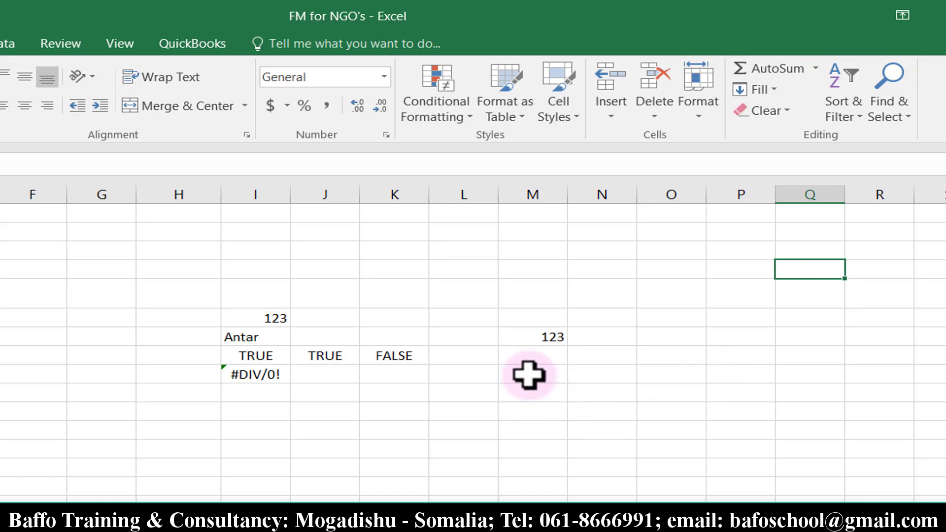
- Cut the number 123 from cell M7 and paste it into cell O10
click(668, 396)
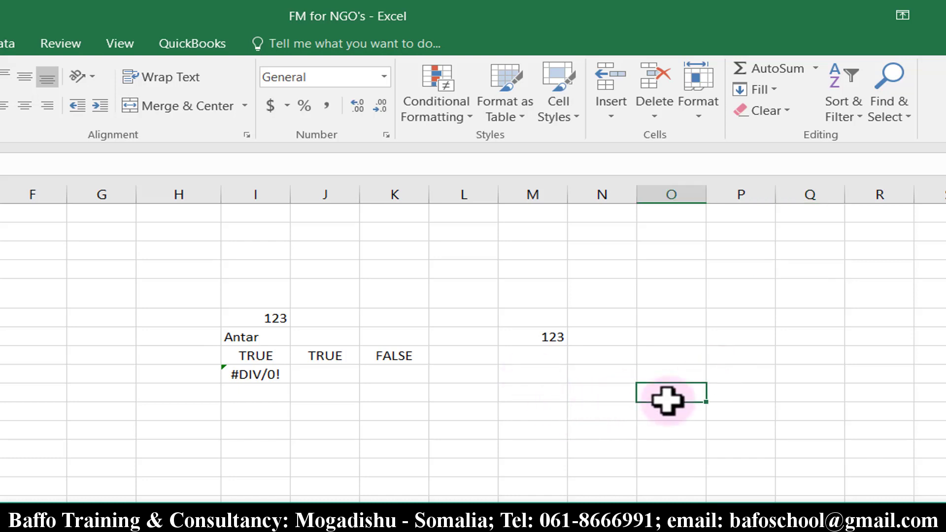
click(525, 339)
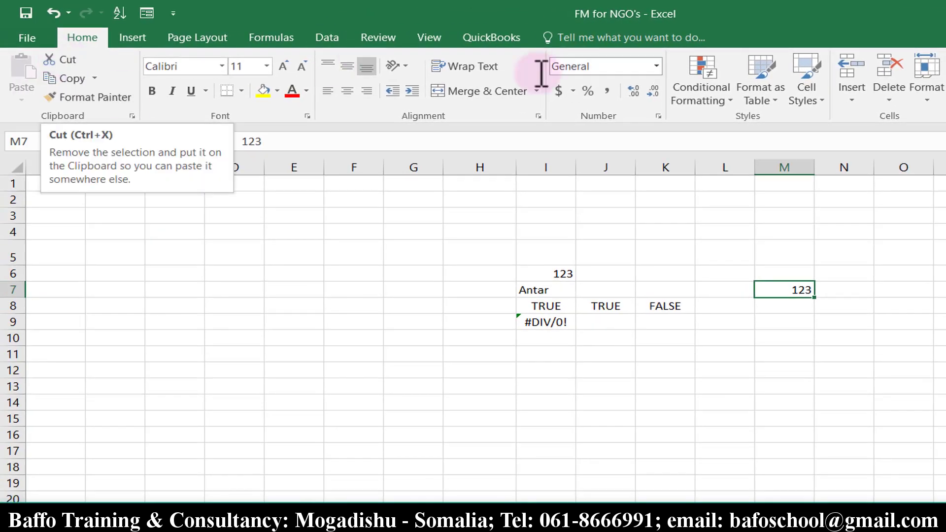
right_click(759, 287)
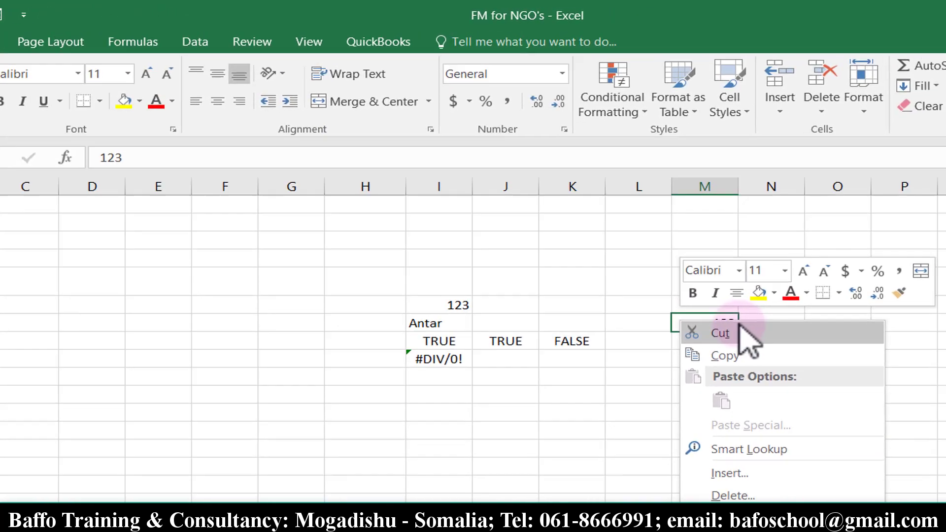
click(808, 299)
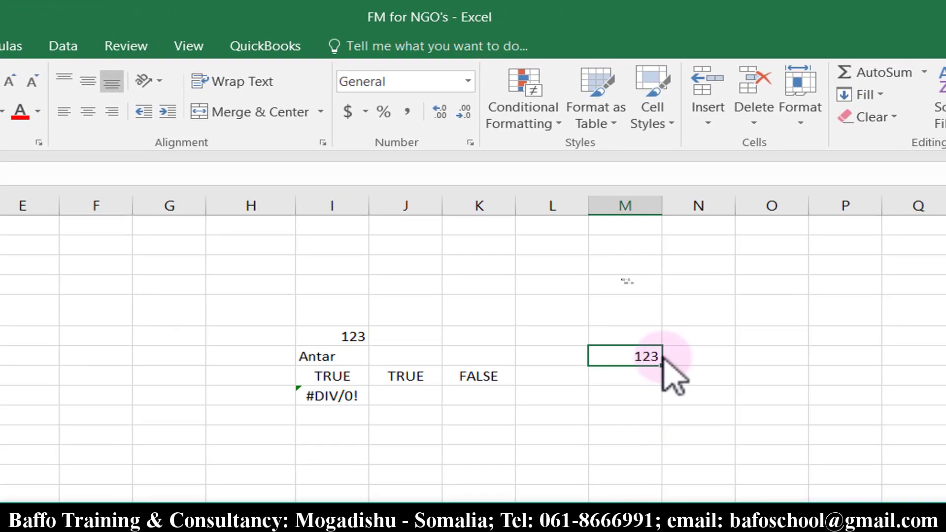
key(ctrl+x)
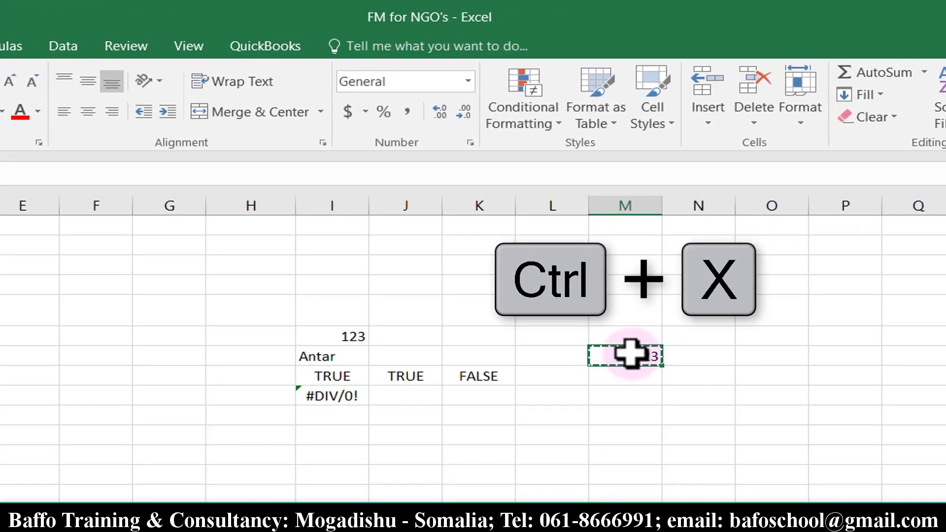
click(764, 434)
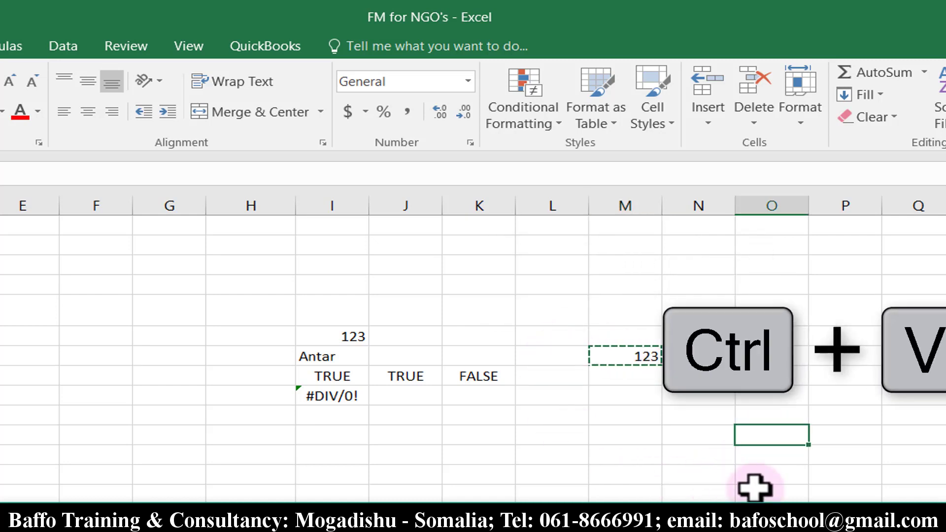
key(ctrl+v)
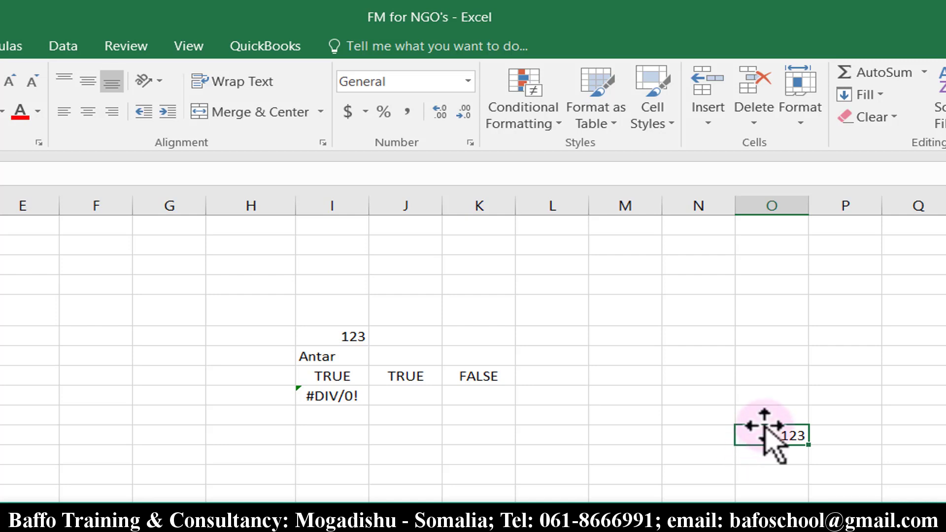
- Move the number 123 from cell O10 directly to cell M5 without cutting and pasting
drag(766, 427, 609, 311)
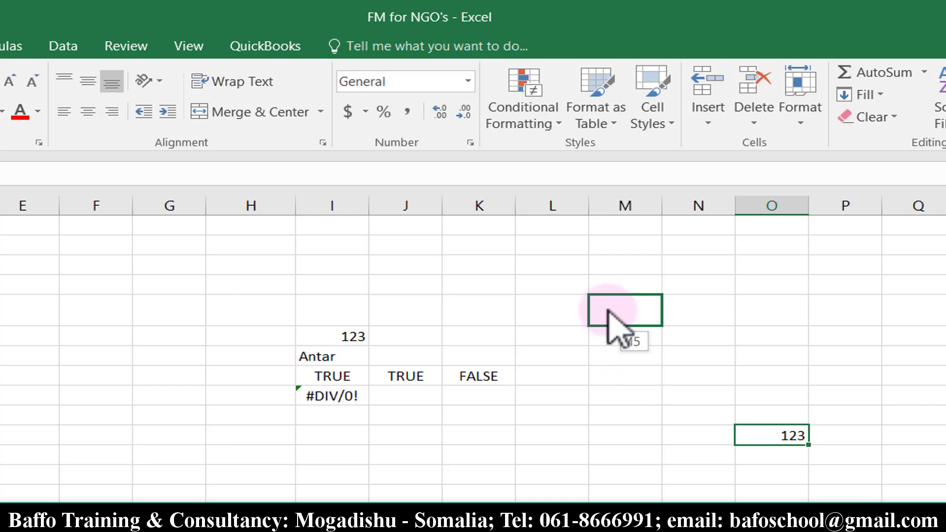
drag(608, 311, 610, 315)
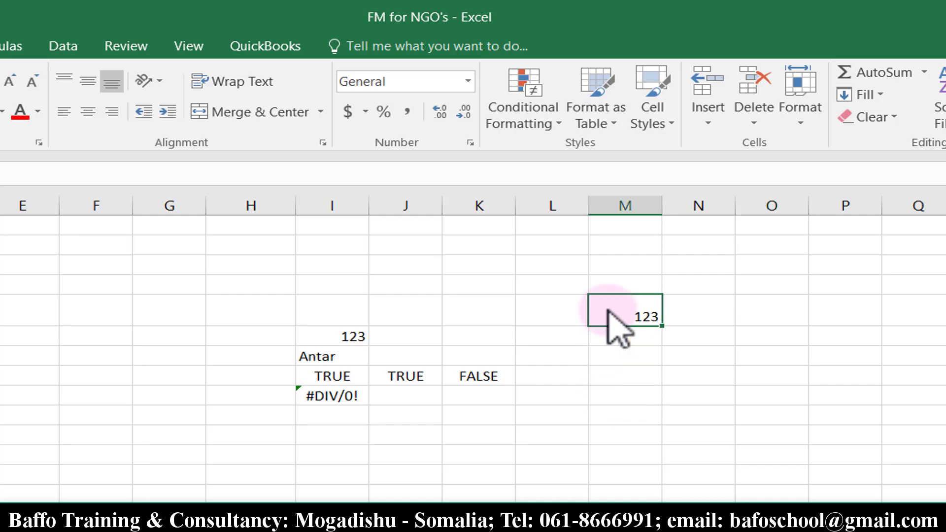